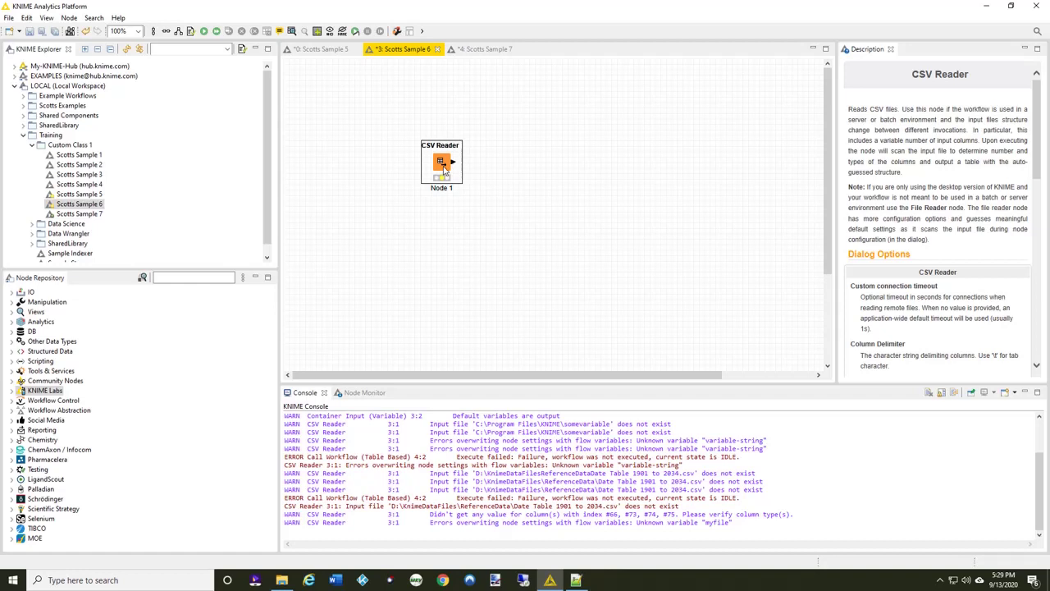
Step: Add a Container Input (Variable) node and connect its flow variable output to the CSV Reader
left_click(192, 278)
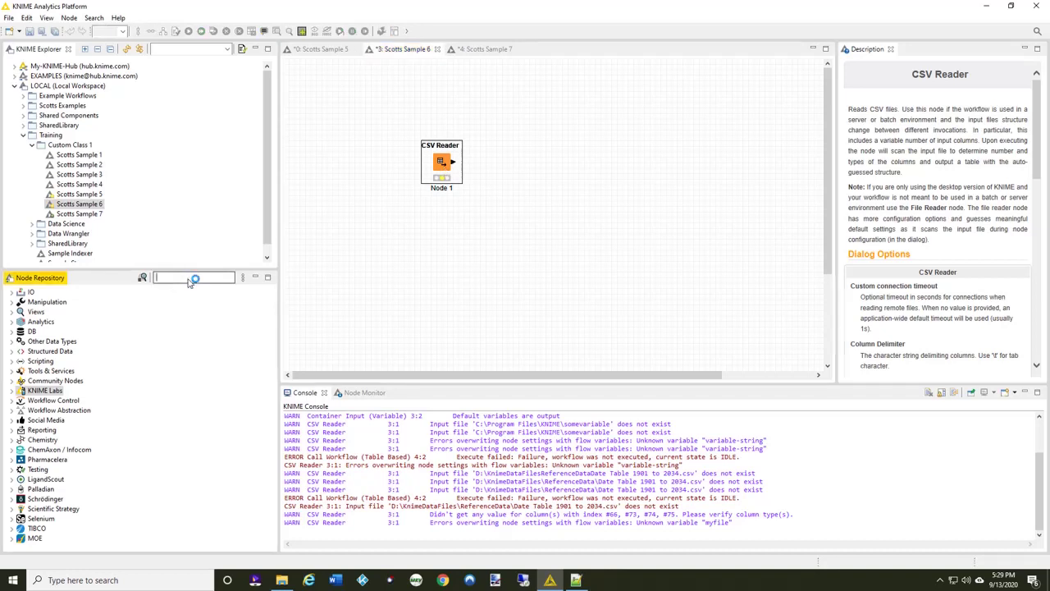
type("contain")
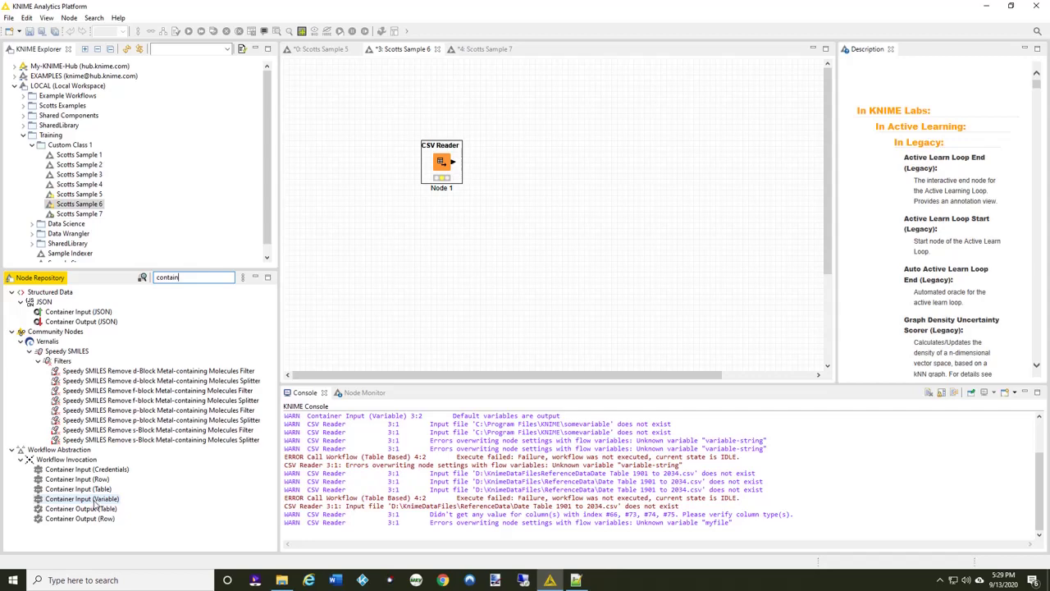
left_click_drag(93, 504, 435, 151)
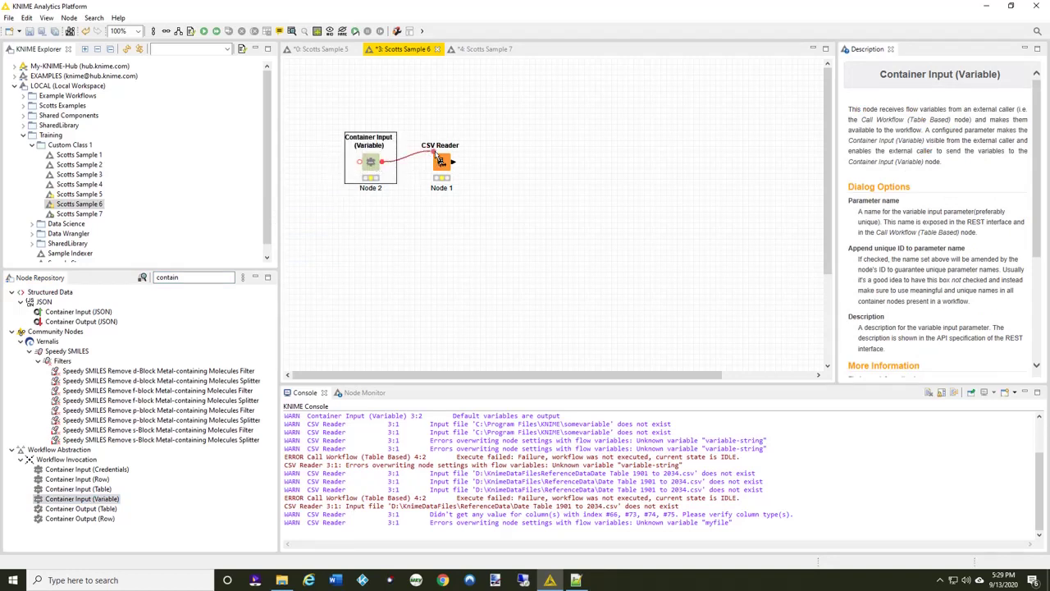
Step: Set the Container Input (Variable) node's parameter name to "myfile"
double_click(369, 162)
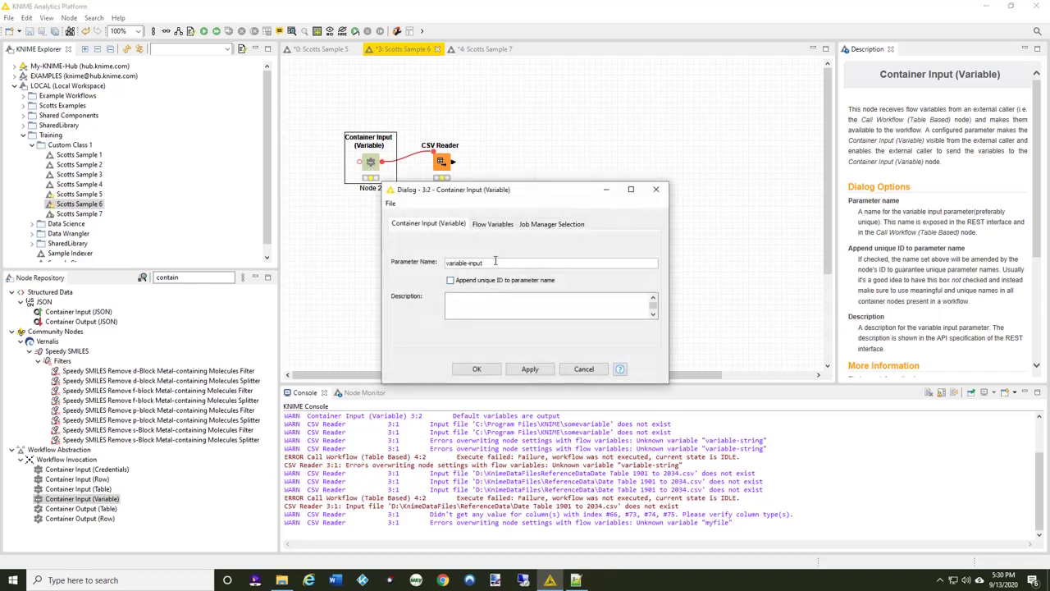
left_click_drag(488, 262, 353, 245)
type("myfile")
left_click(476, 369)
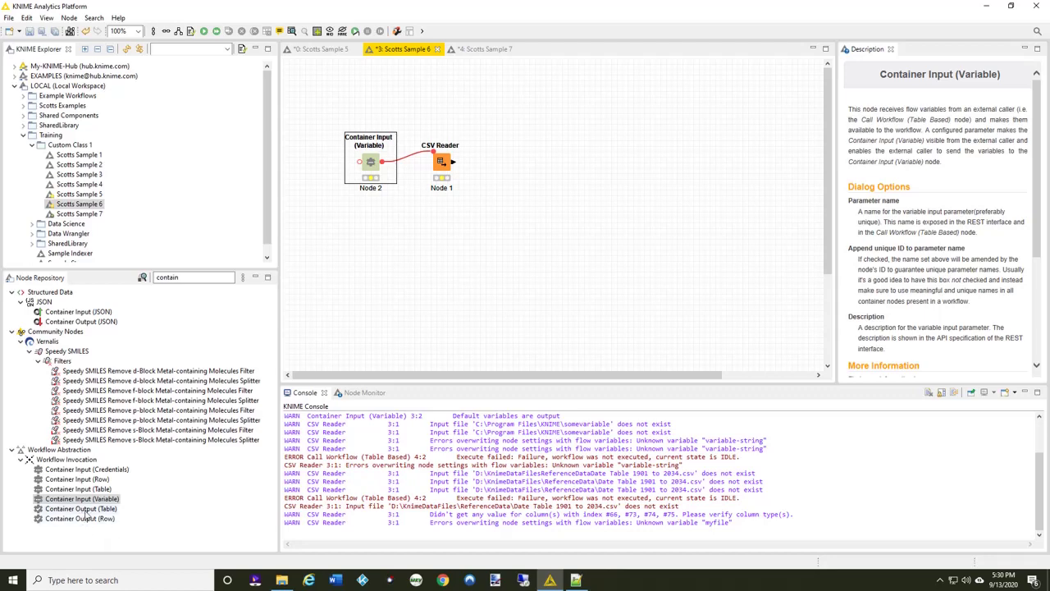
Step: Add a Container Output (Table) node after the CSV Reader and connect the reader's table output to it
left_click_drag(87, 514, 534, 174)
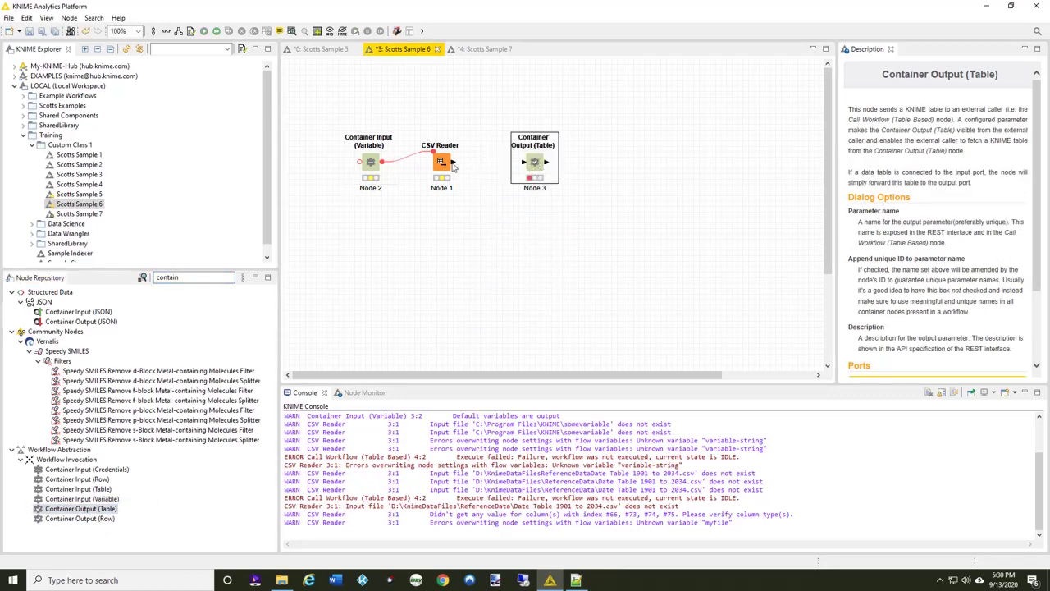
left_click_drag(452, 164, 528, 167)
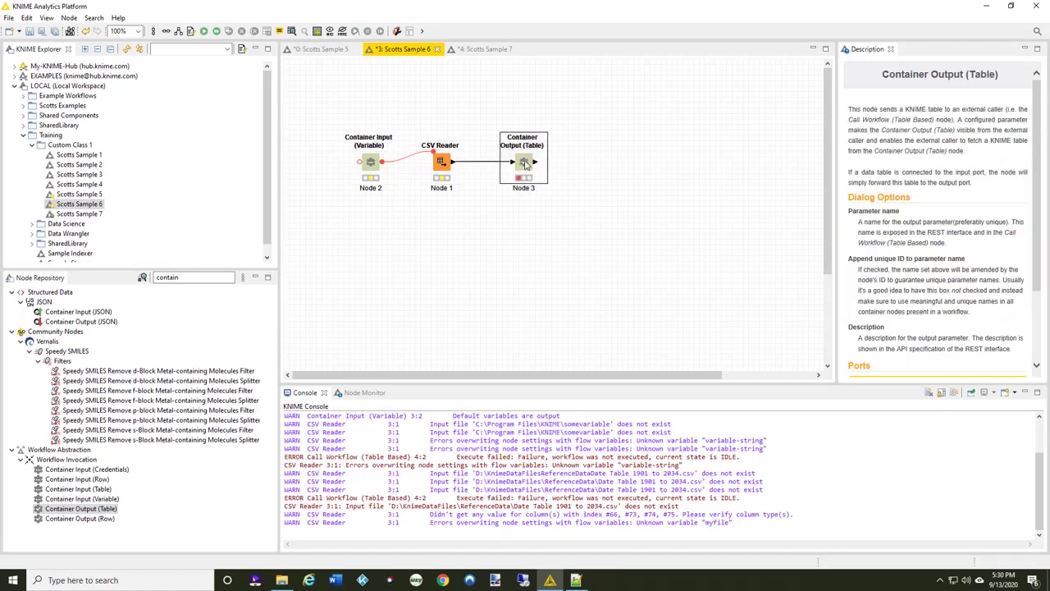
Step: Configure the Container Output (Table) node with upstream nodes executed, set its parameter name to "myfileout", and execute it
double_click(527, 164)
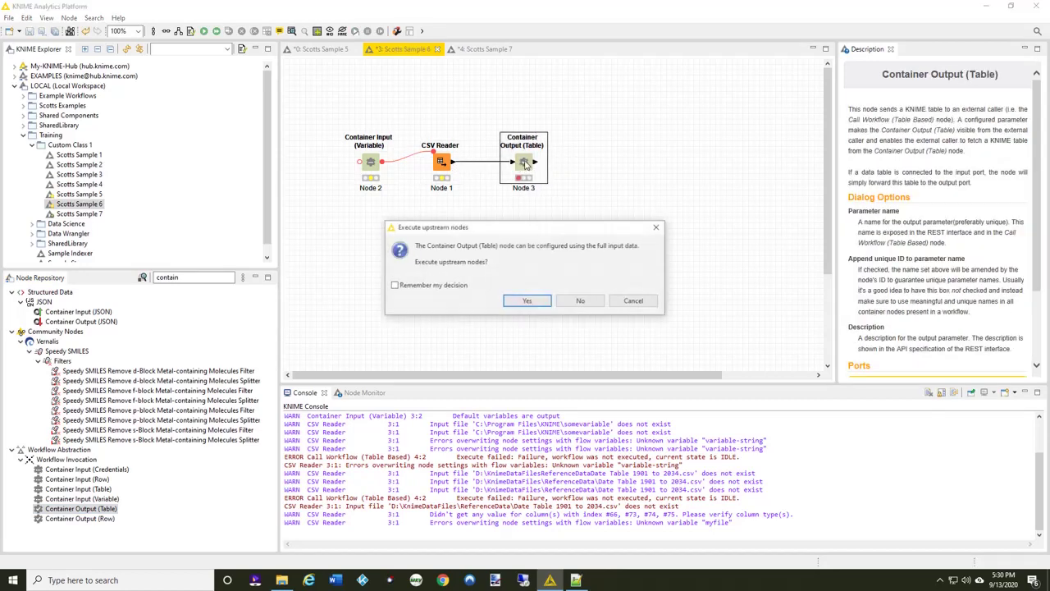
left_click(527, 301)
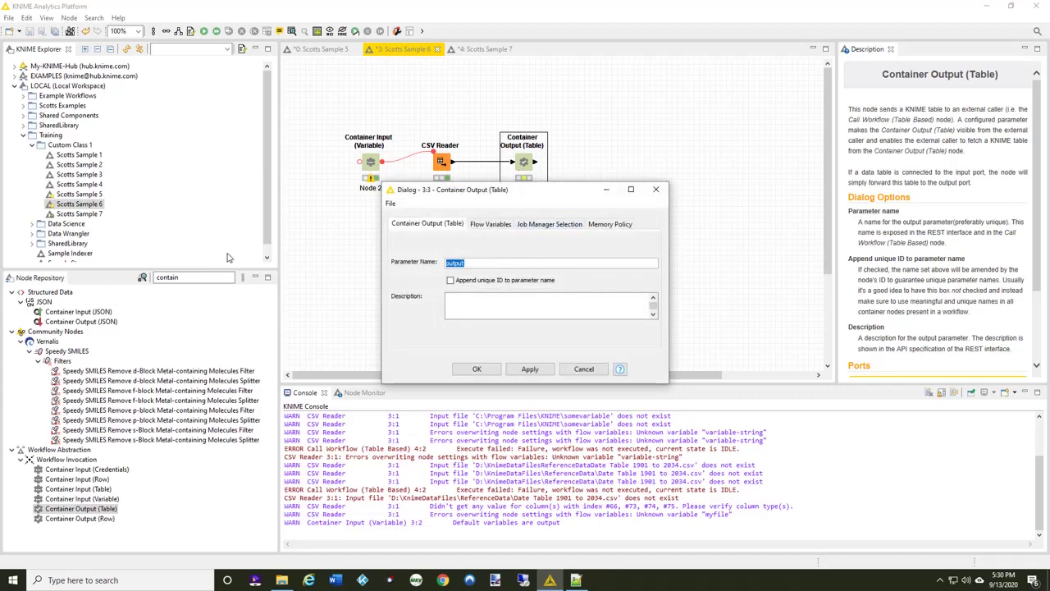
type("myfile")
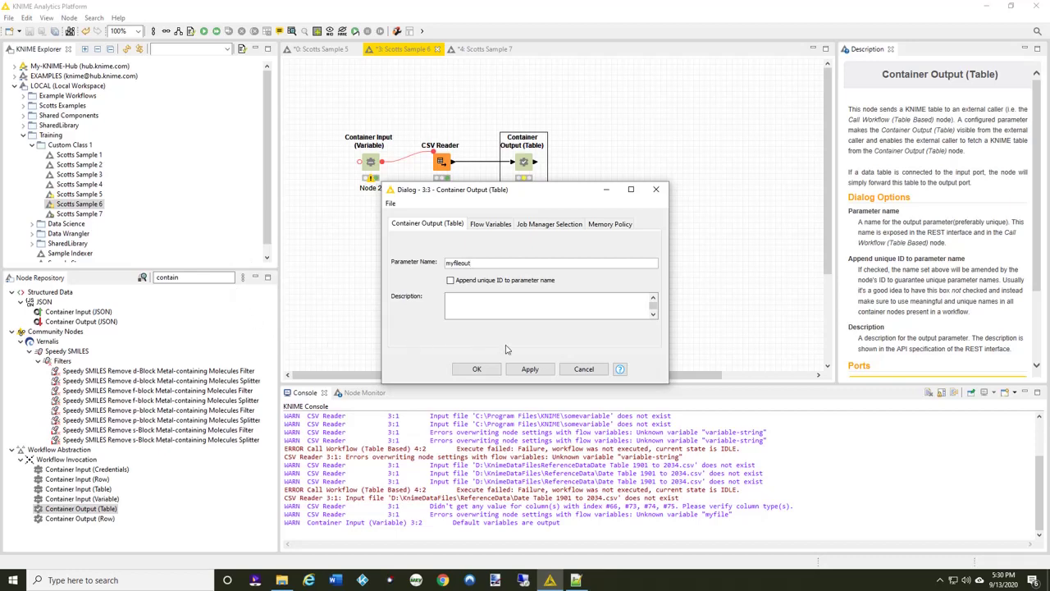
left_click(489, 370)
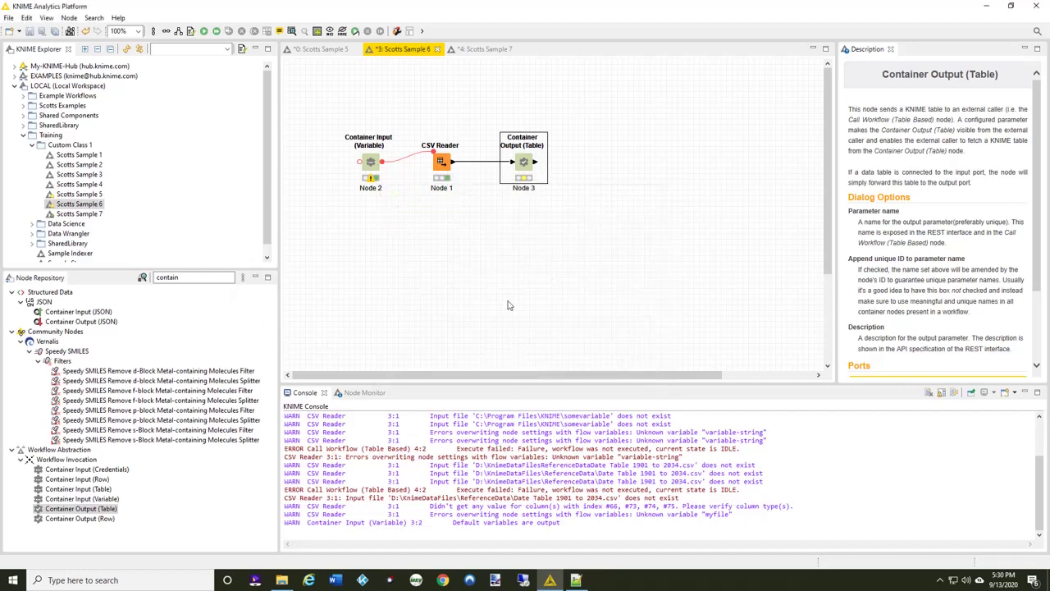
right_click(527, 164)
left_click(612, 176)
Step: Add a Variable Expressions node to the Scotts Sample 7 workflow
left_click(488, 50)
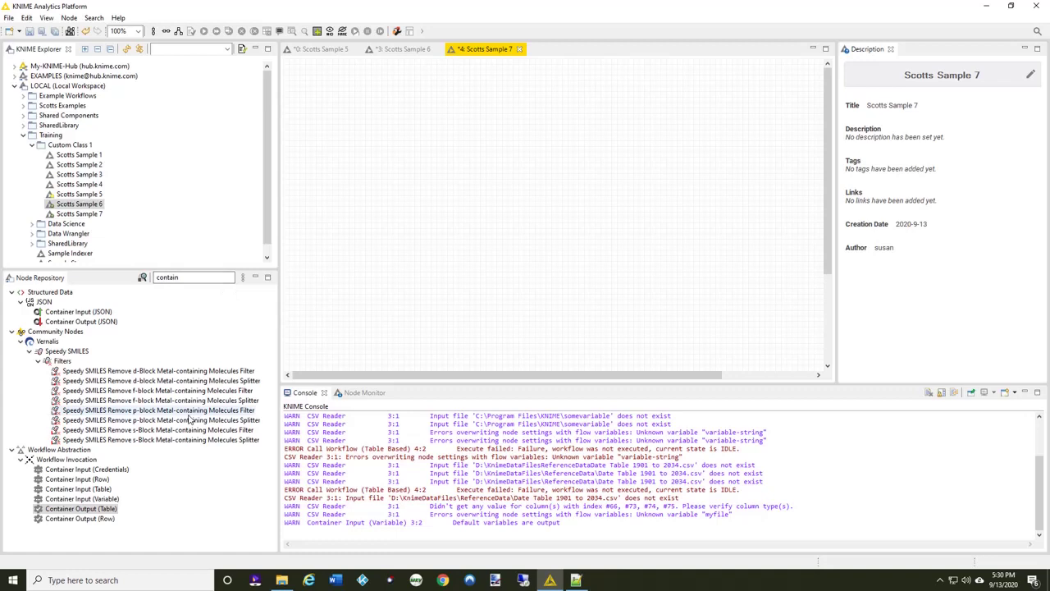
double_click(191, 276)
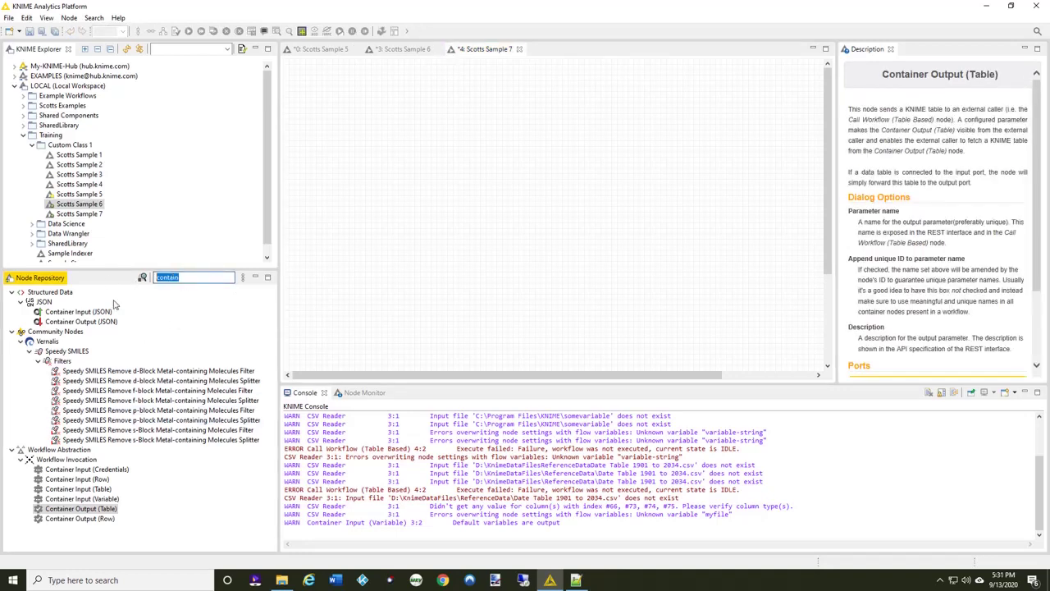
type("expression")
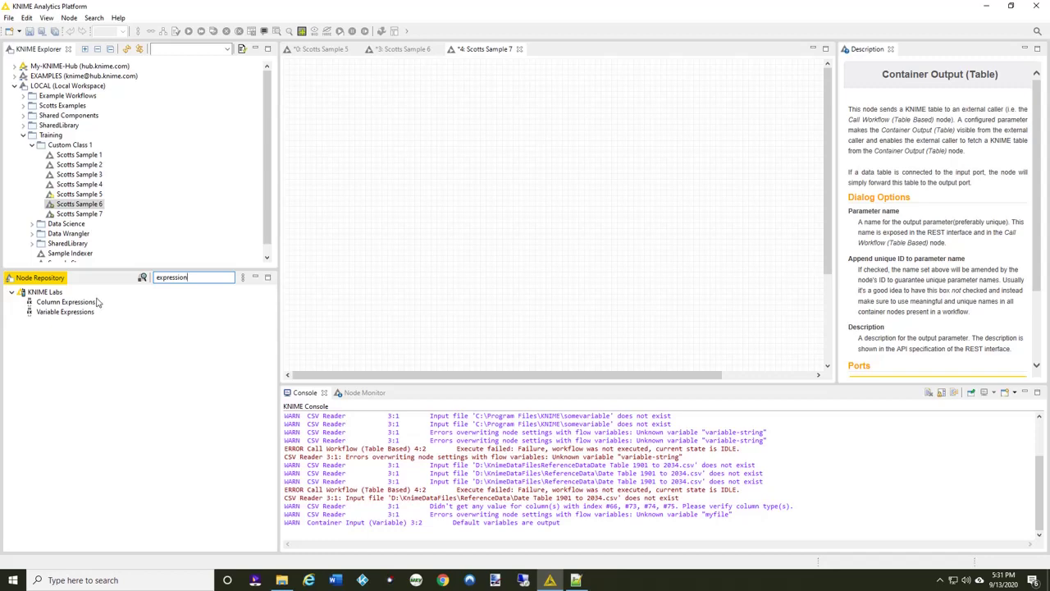
left_click_drag(82, 311, 395, 176)
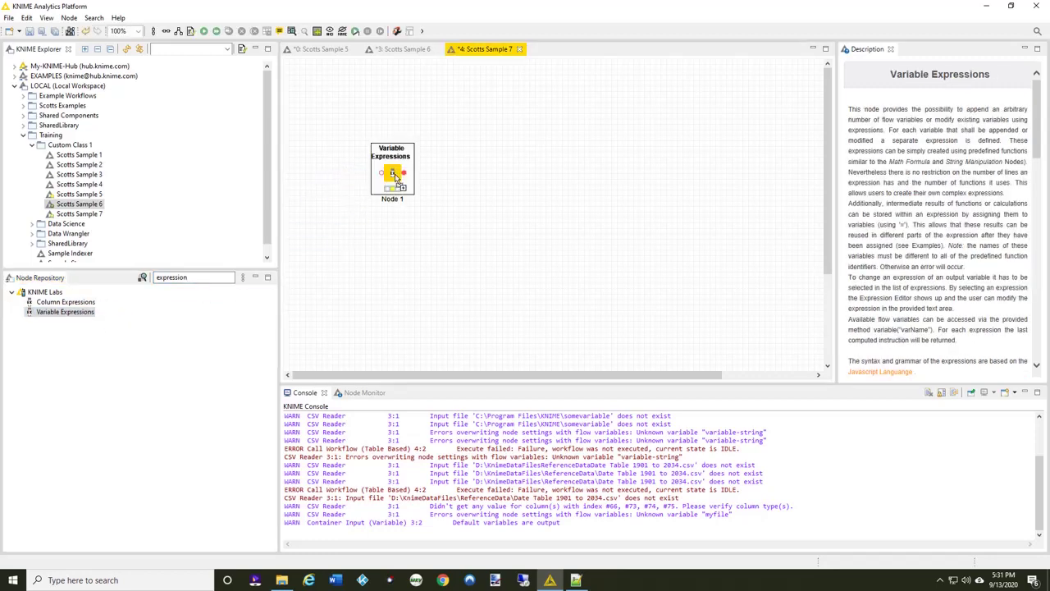
Step: Define a string output variable "myfile" in the Variable Expressions node with the expression "D:\\Knime\\DataFiles\\ReferenceData\\reference.countrymaster.csv"
double_click(393, 185)
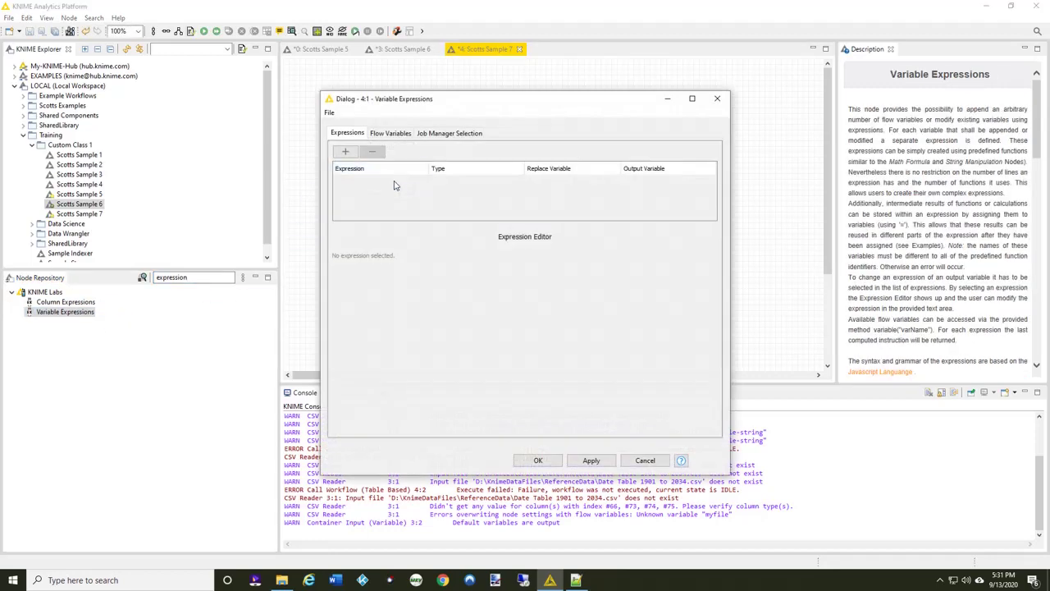
left_click(345, 151)
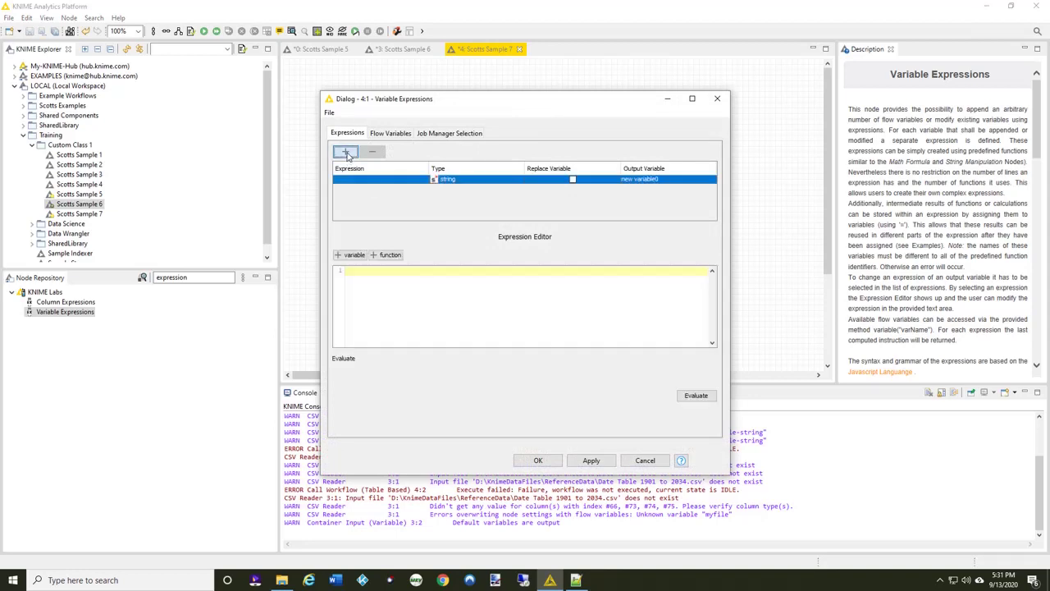
double_click(638, 180)
type("myfile")
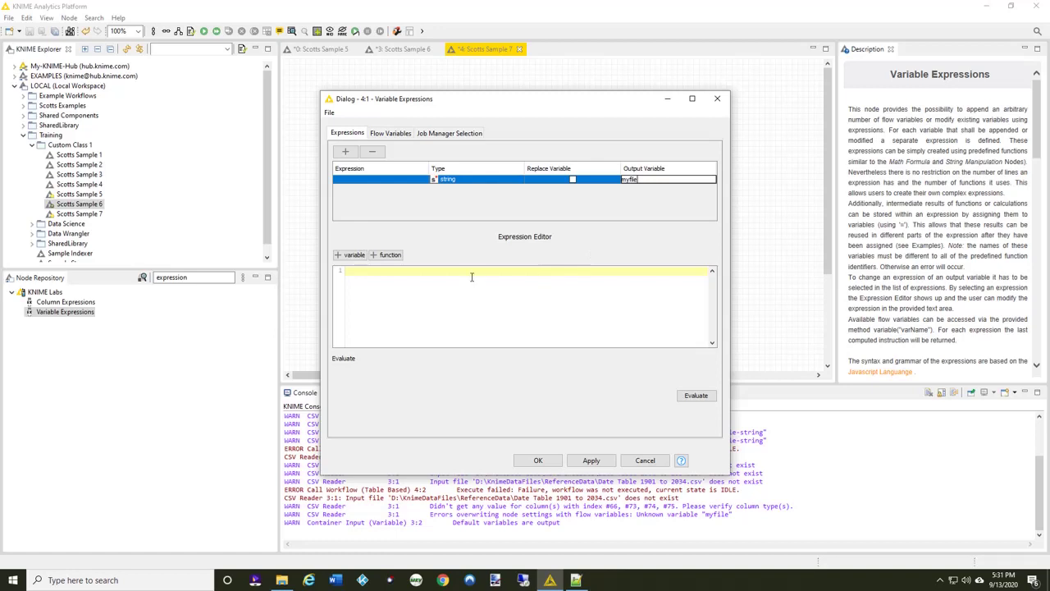
type("\"D:\\\\Knime\\\\DataFiles\\\\ReferenceData\\\\reference.countrymaster.csv\"")
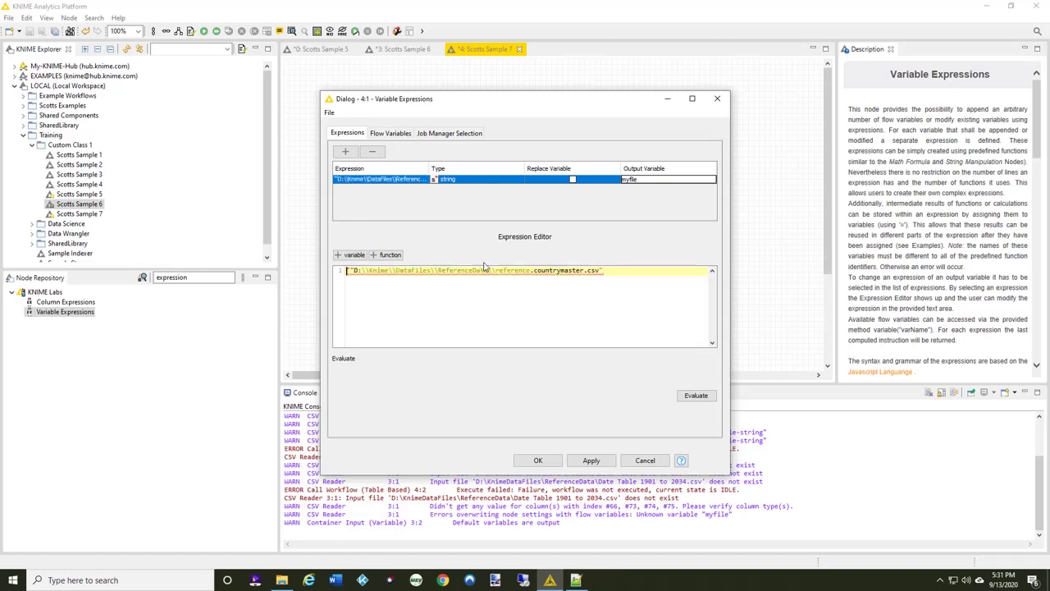
key("Delete")
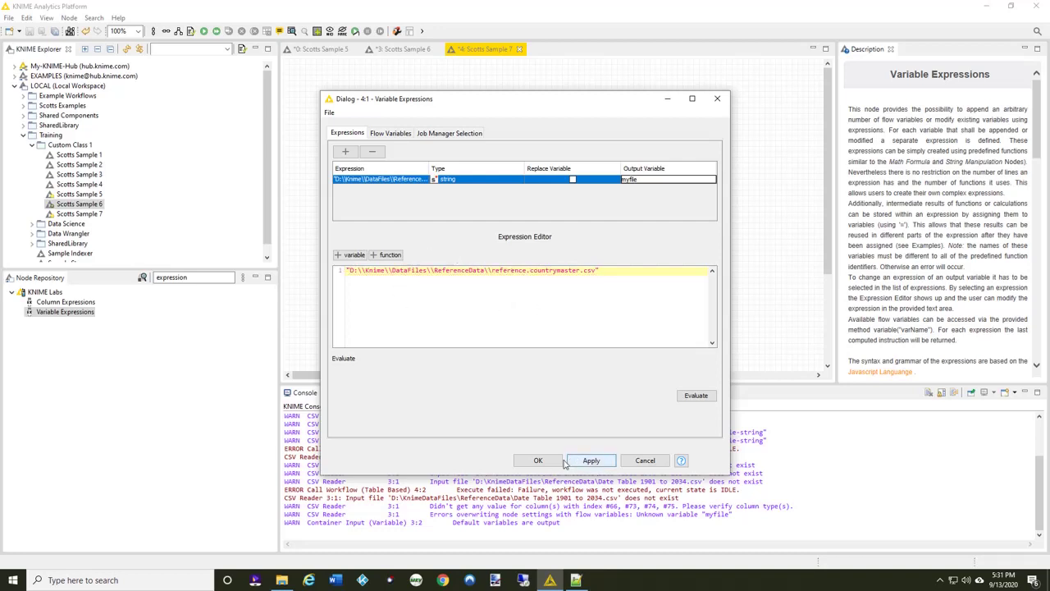
left_click(538, 461)
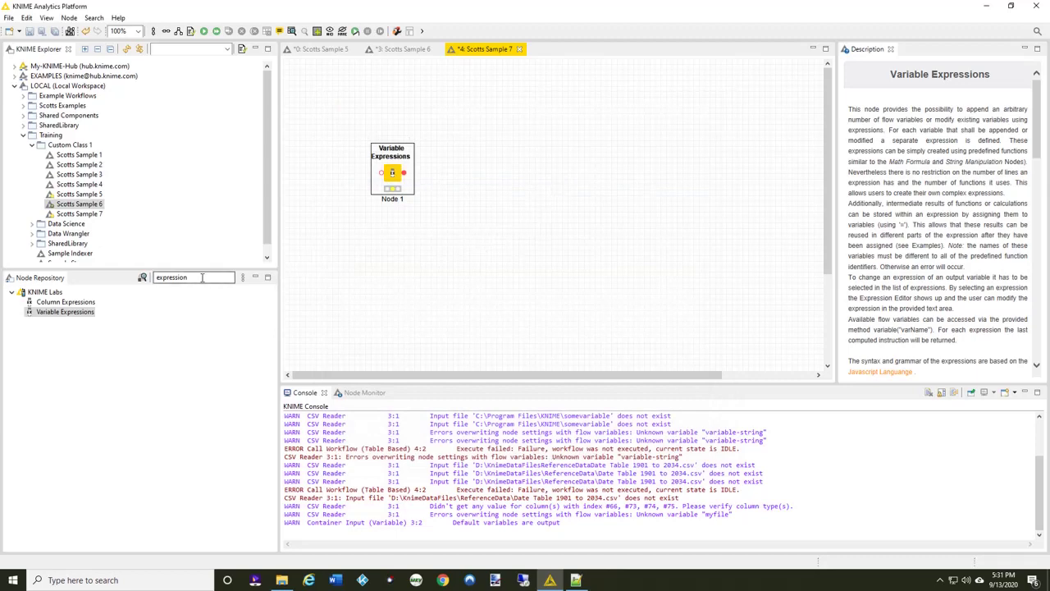
Step: Add a Call Workflow (Table Based) node beside Variable Expressions and connect the flow variable output to it
left_click(41, 276)
type("call")
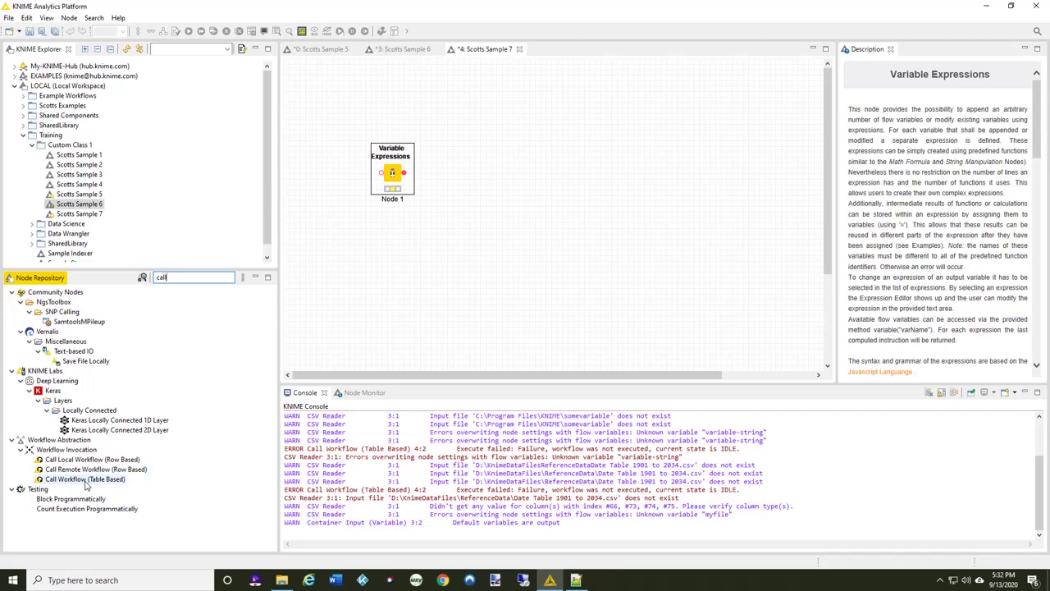
double_click(85, 480)
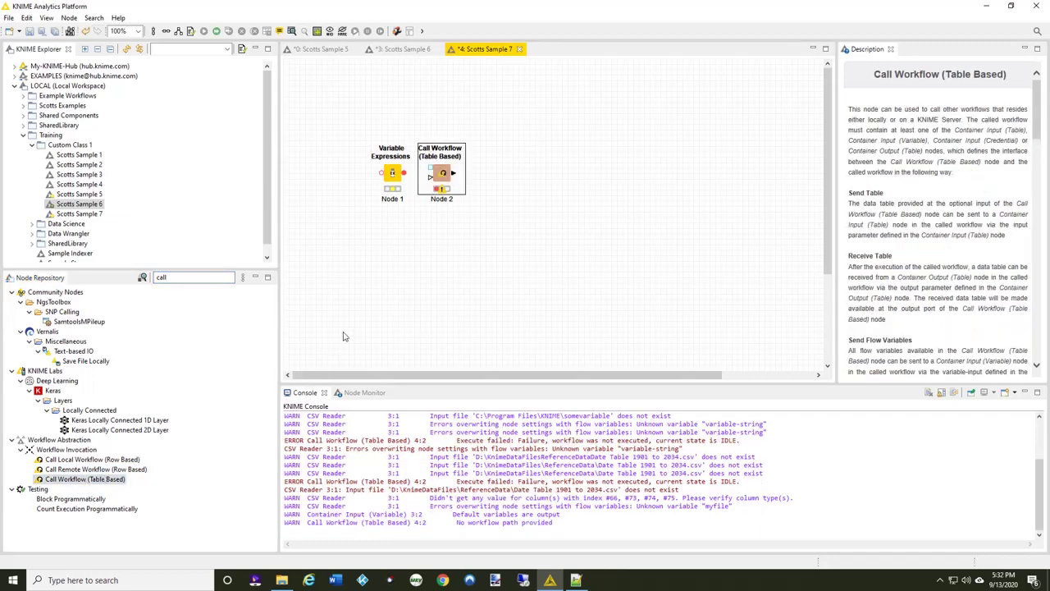
left_click_drag(443, 175, 470, 180)
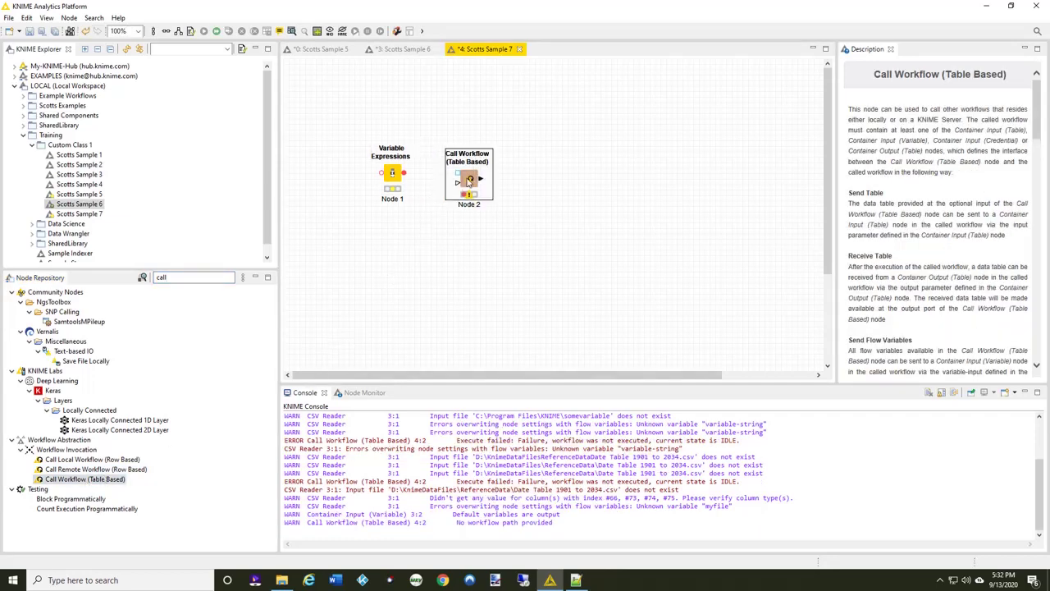
left_click_drag(404, 173, 468, 173)
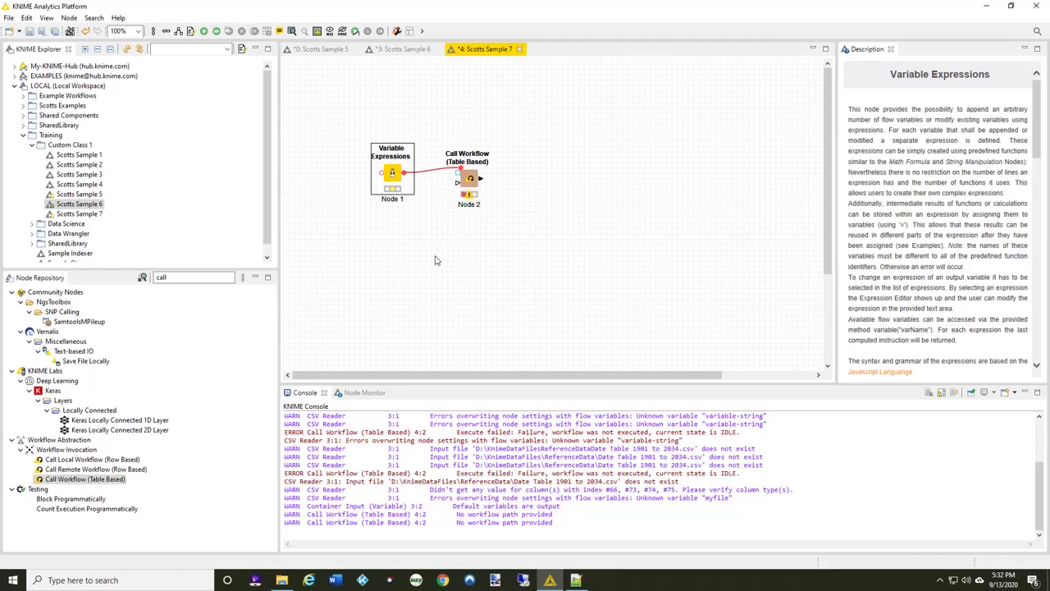
Step: Set the Call Workflow (Table Based) node's workflow path to /Training\Custom Class 1\Scotts Sample 6
double_click(472, 179)
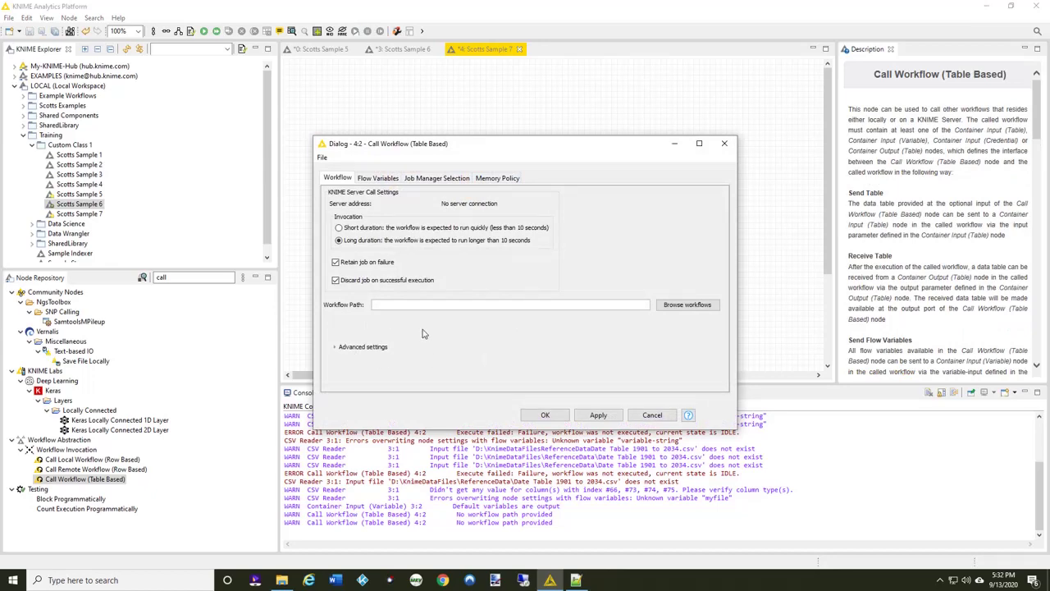
left_click(672, 305)
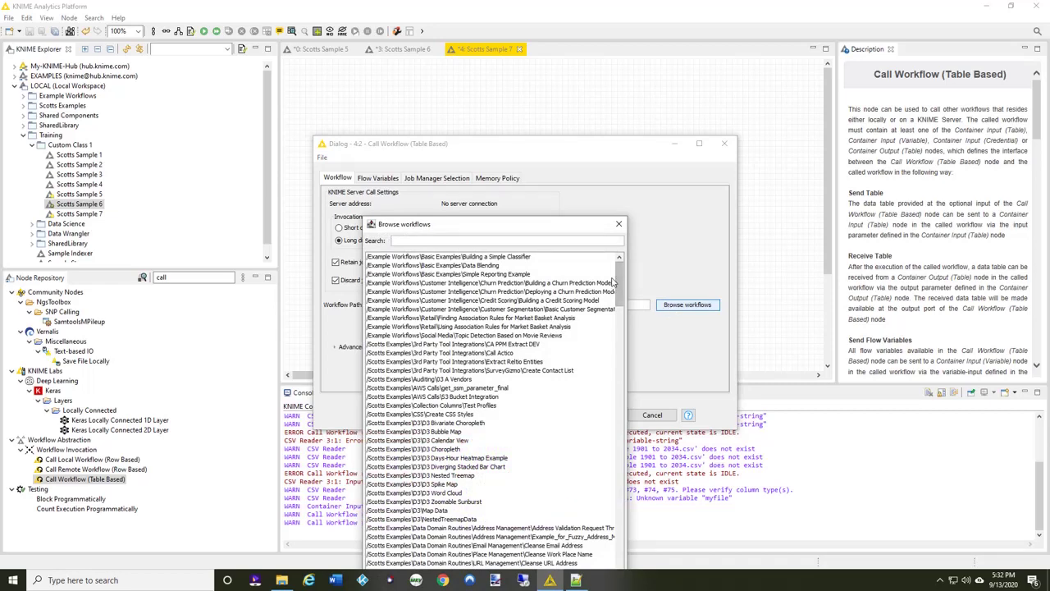
left_click_drag(620, 283, 616, 434)
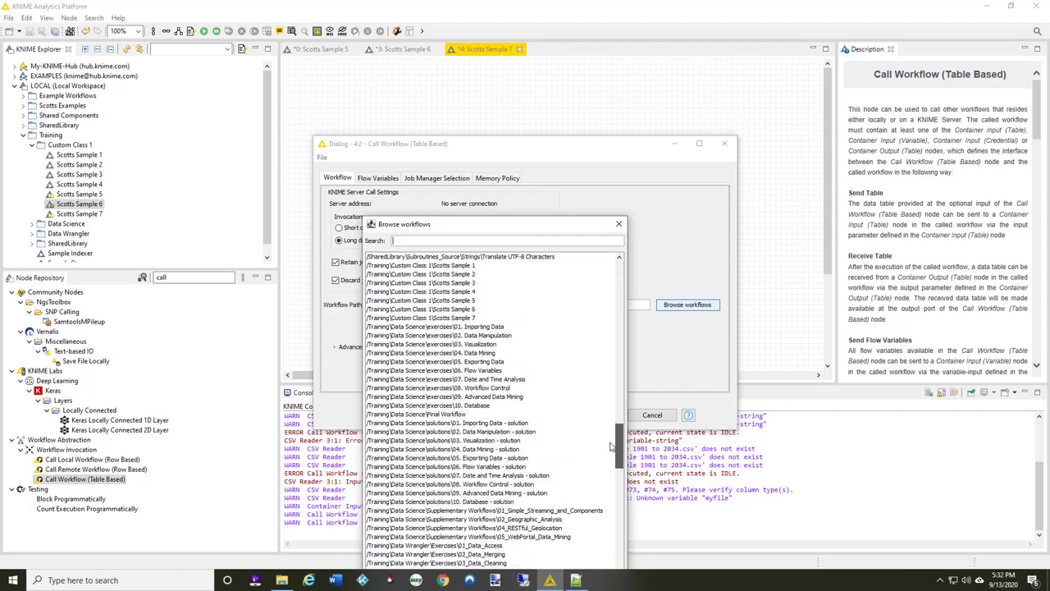
double_click(464, 310)
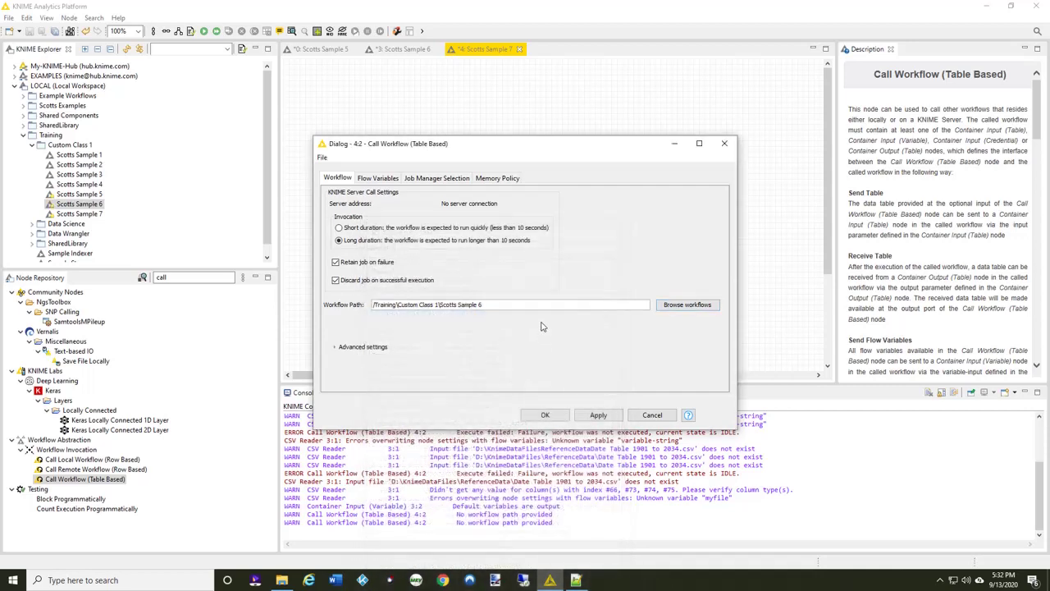
left_click(546, 416)
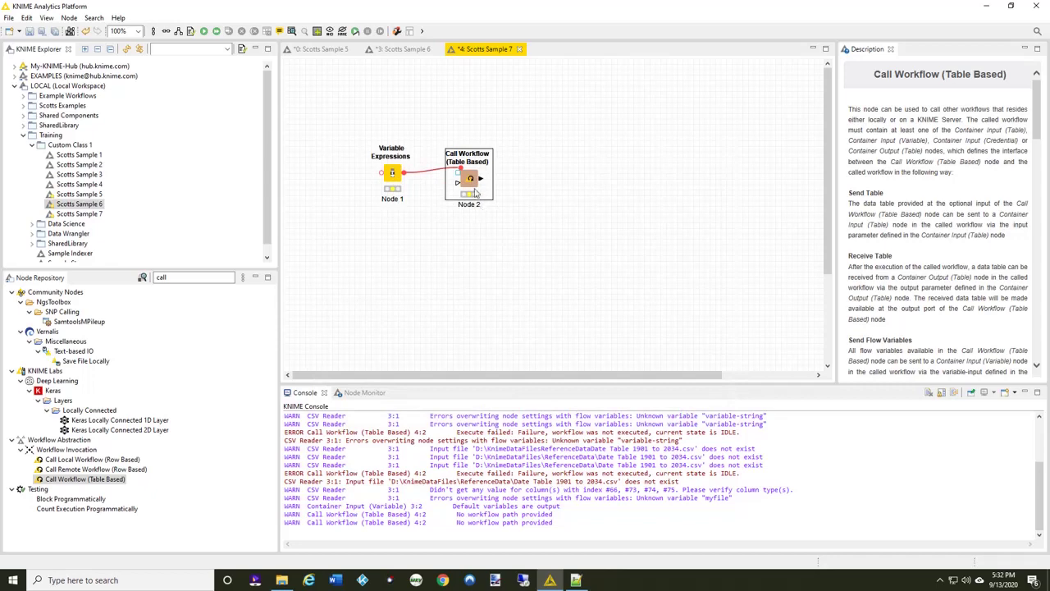
Step: Align the Variable Expressions node with the Call Workflow node and execute it
left_click(398, 179)
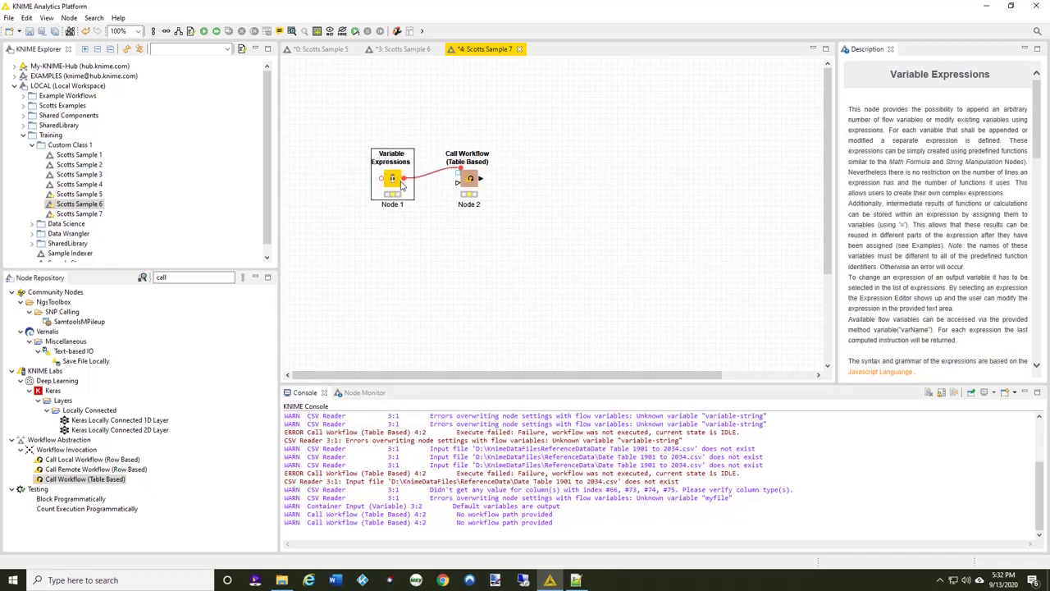
right_click(401, 181)
left_click(430, 191)
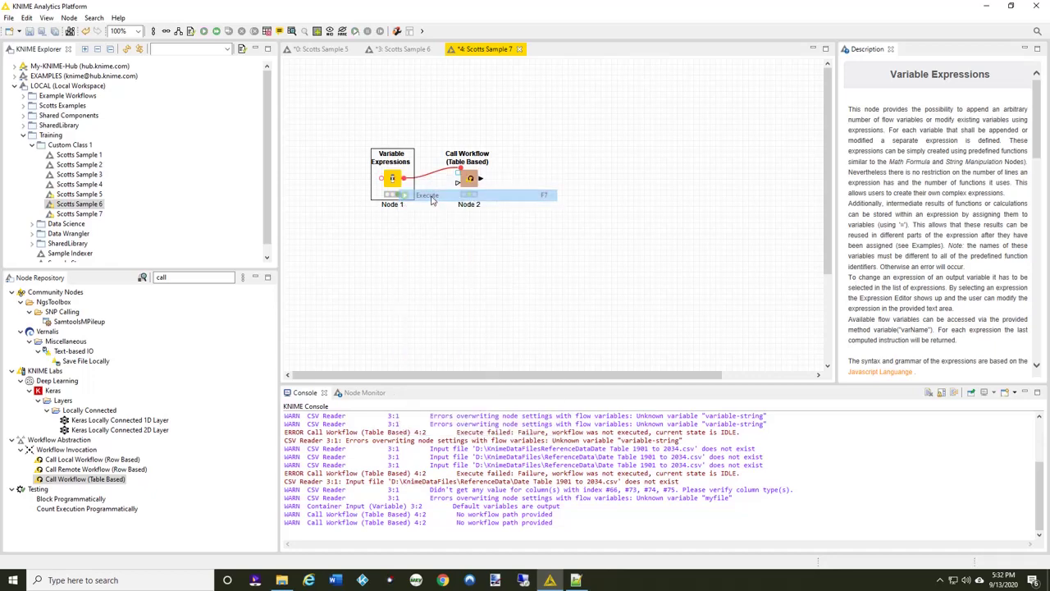
Step: Execute the Call Workflow (Table Based) node and switch to the Scotts Sample 6 workflow to watch it run
left_click(470, 181)
right_click(470, 181)
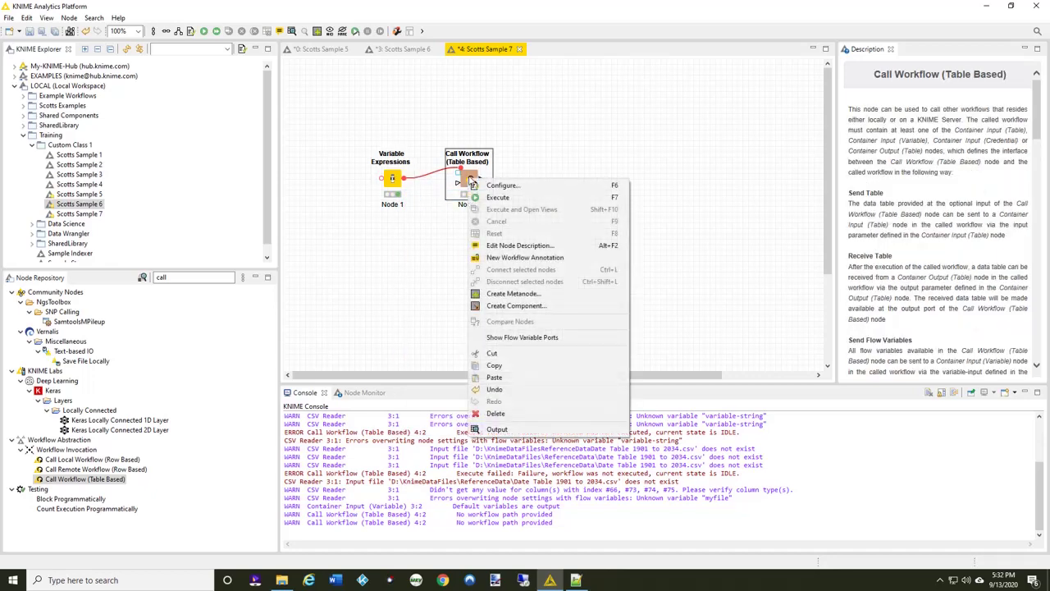
left_click(500, 197)
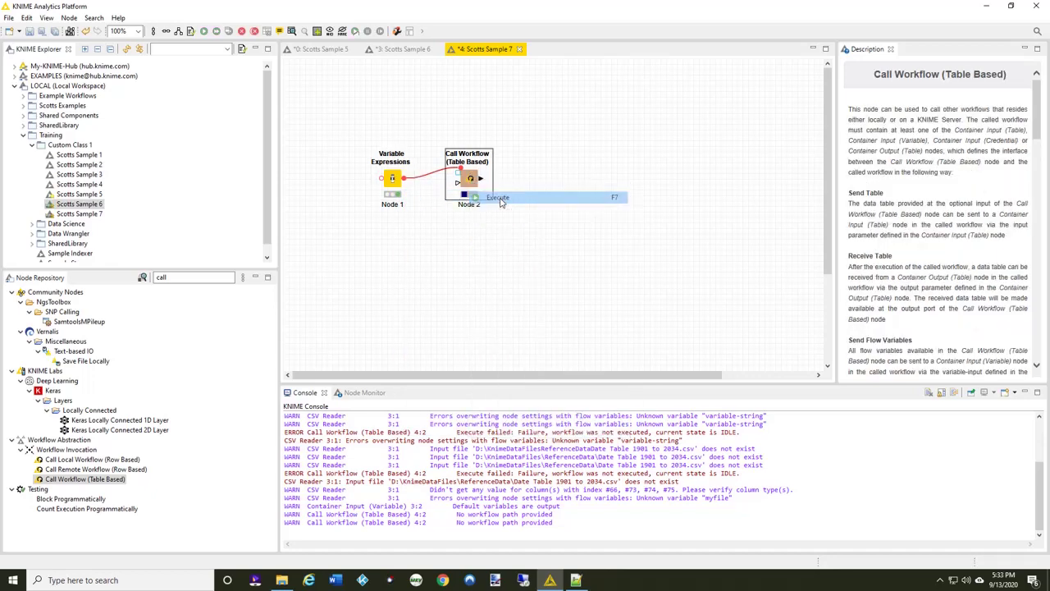
left_click(415, 51)
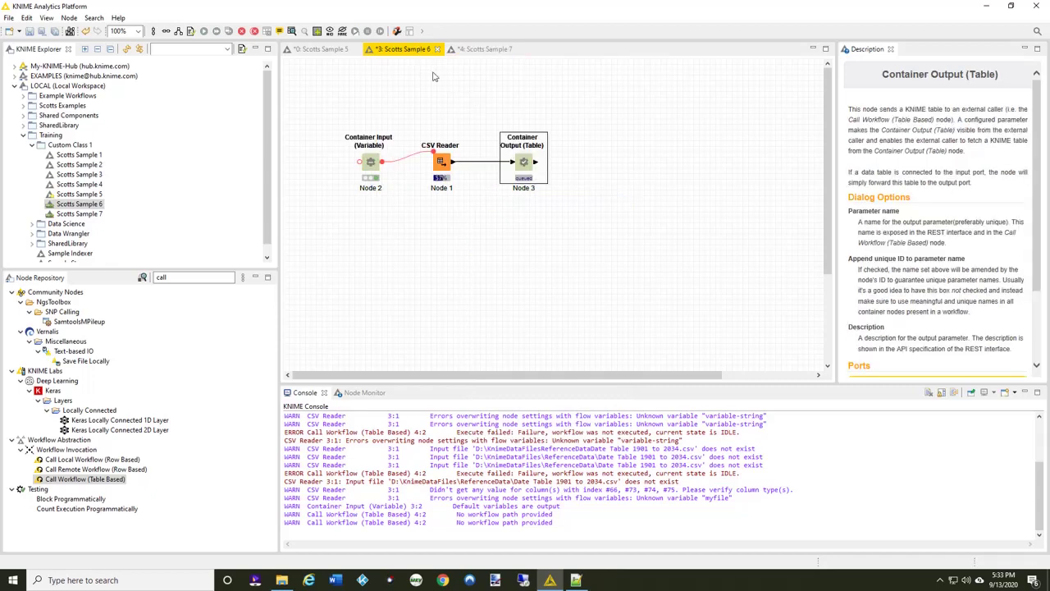
Step: Check the CSV Reader node's configured input location without changing it, and reset the node
double_click(441, 162)
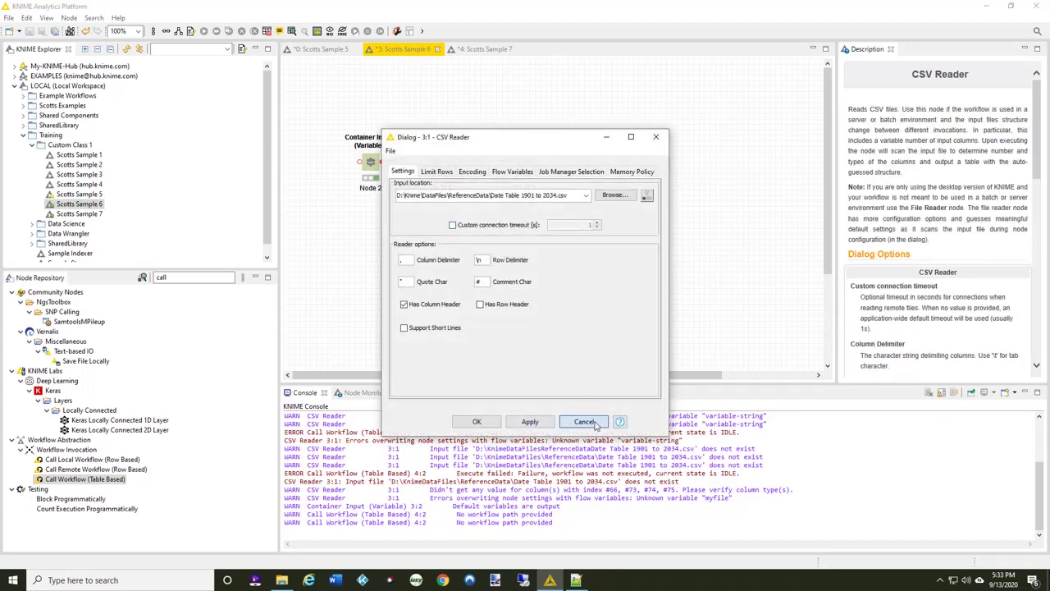
left_click(584, 422)
right_click(441, 162)
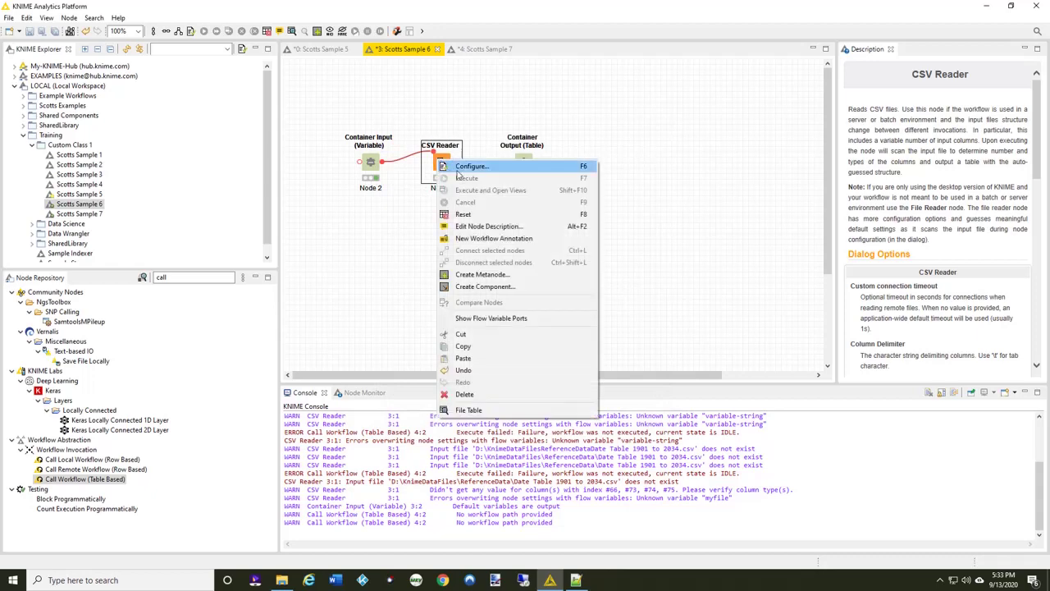
left_click(469, 214)
left_click(574, 299)
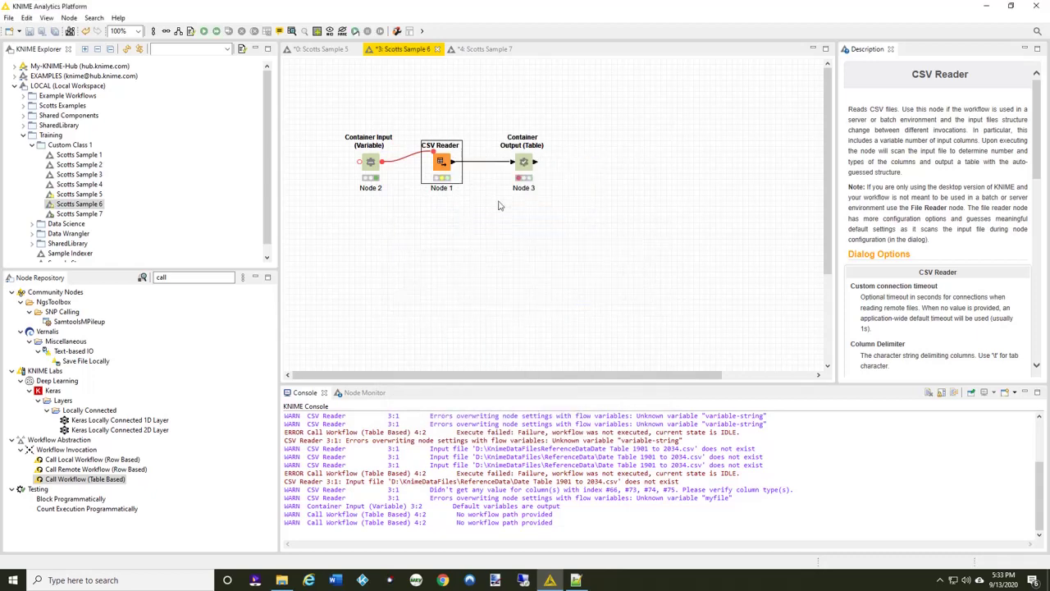
Step: Control the CSV Reader's input location with the myfile flow variable and check the assignment to the url parameter
double_click(441, 163)
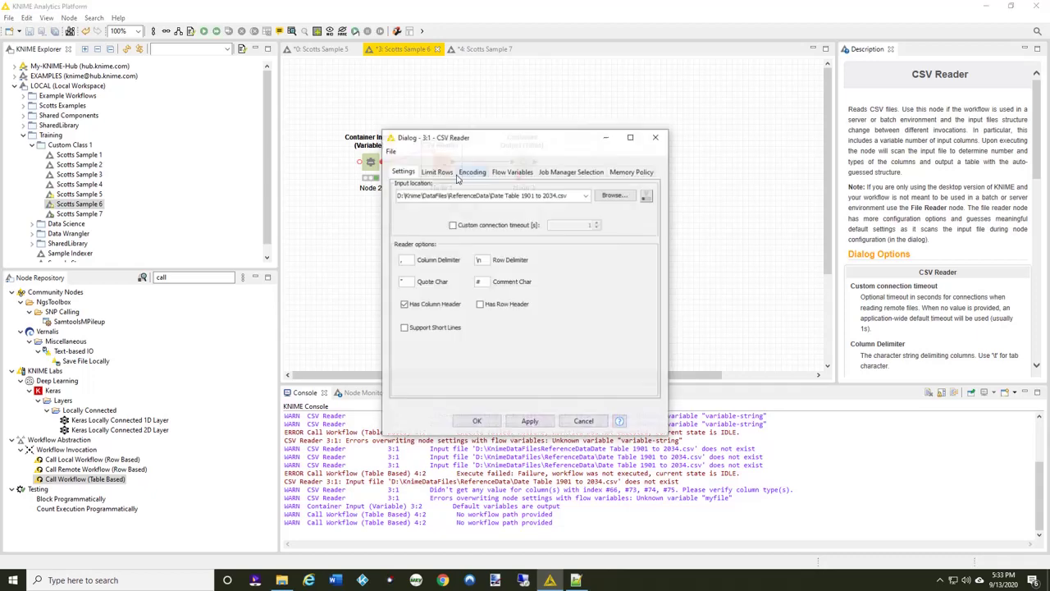
left_click(647, 196)
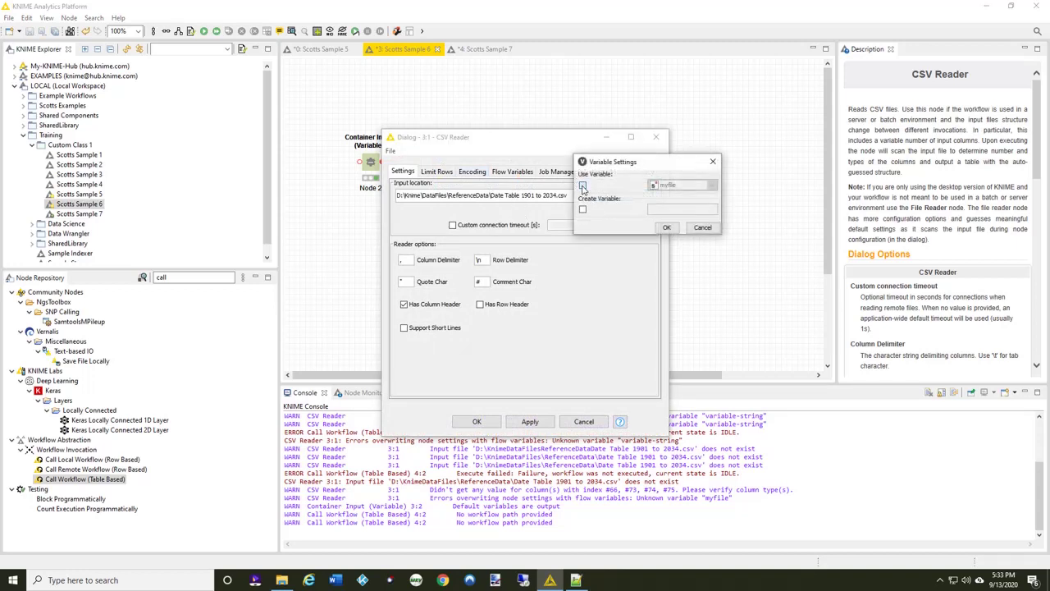
left_click(582, 186)
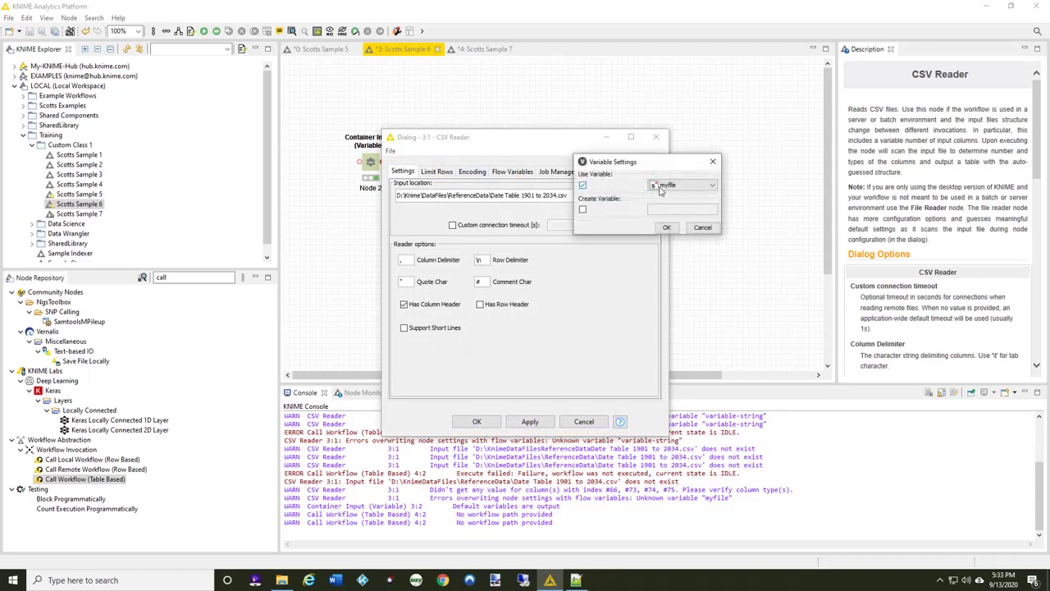
left_click(666, 228)
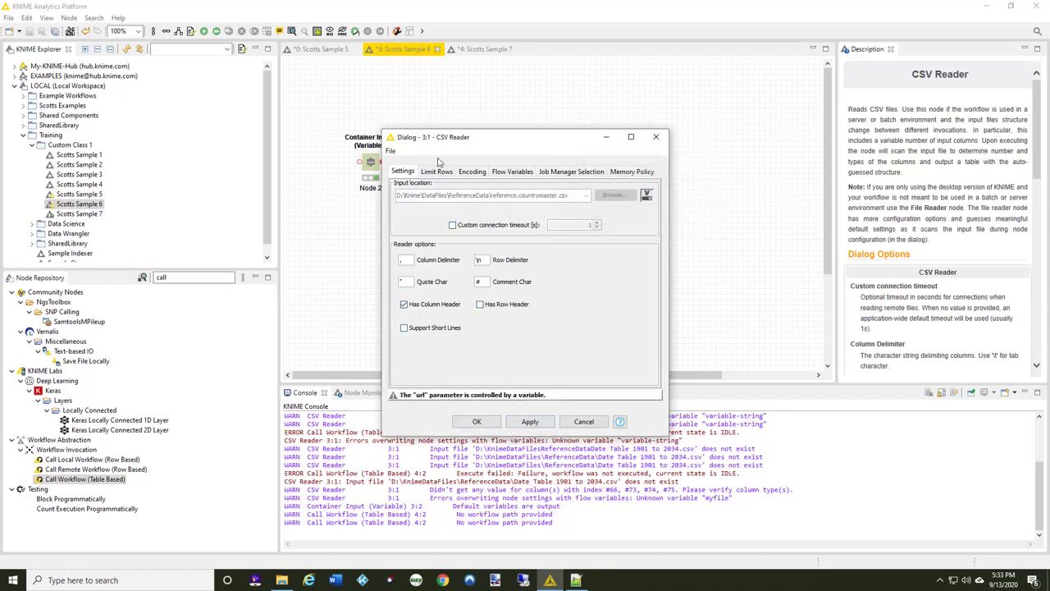
left_click(513, 173)
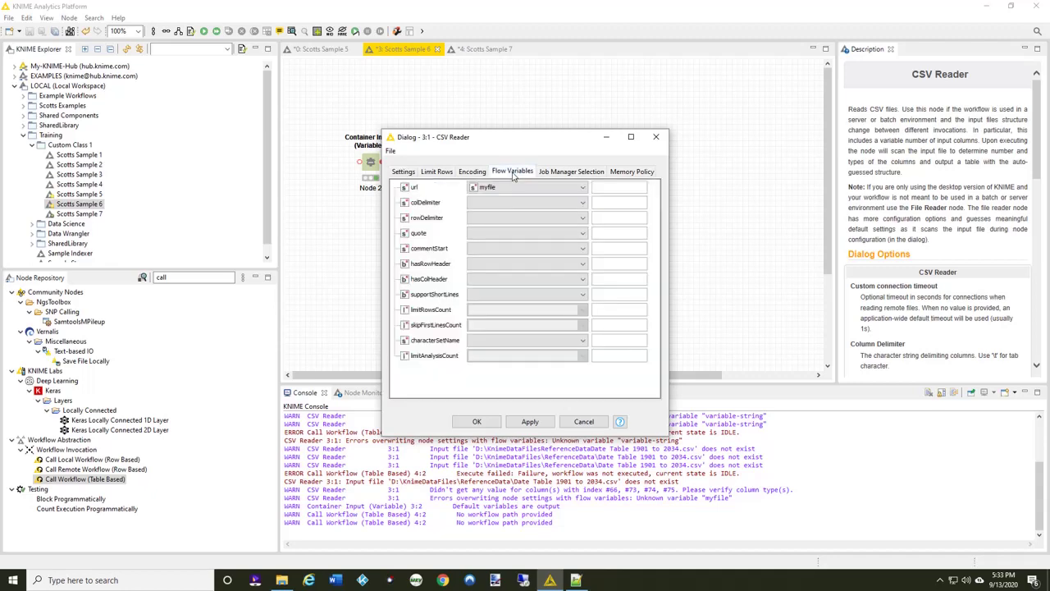
left_click(403, 172)
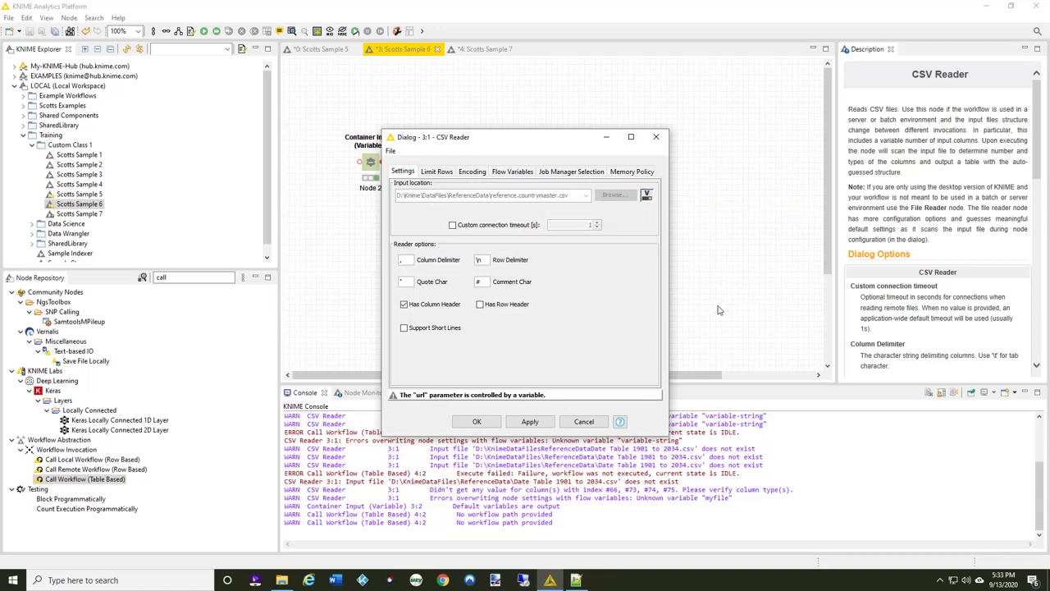
left_click(476, 423)
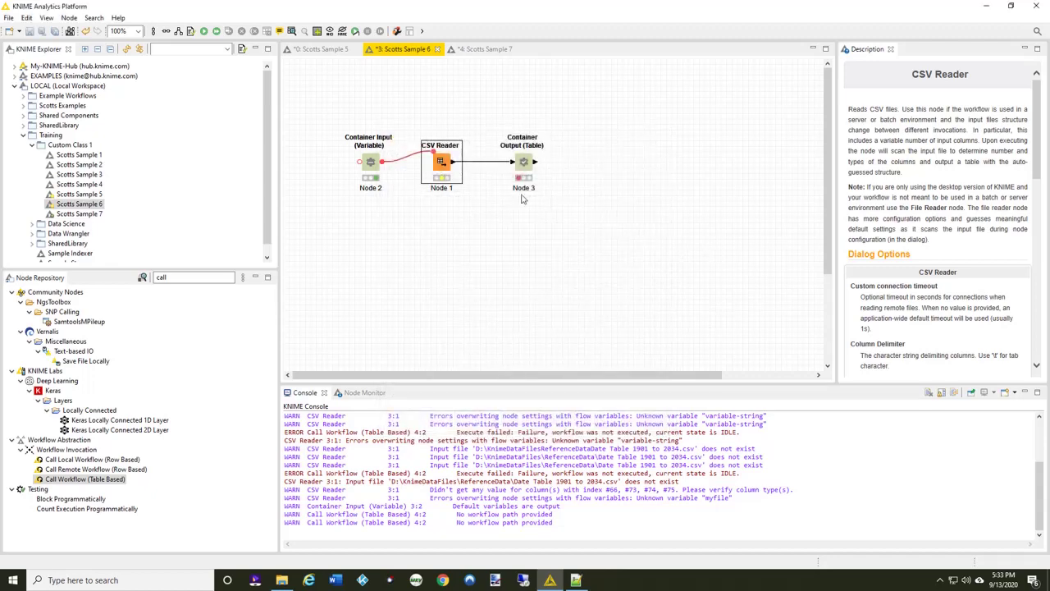
Step: Reset the Container Input (Variable) node and save the Scotts Sample 6 workflow
left_click(375, 162)
right_click(375, 162)
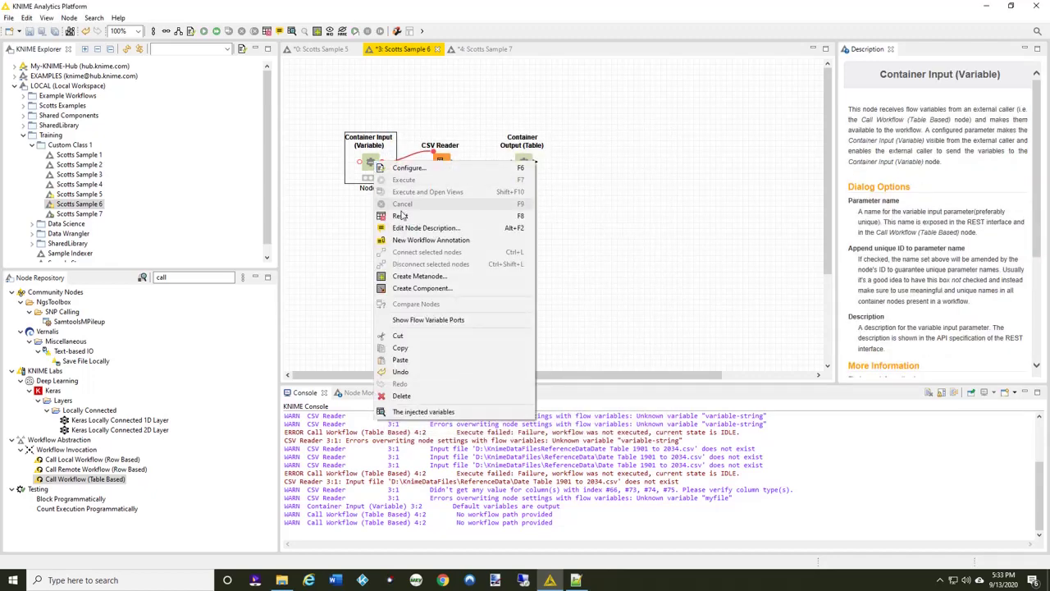
left_click(400, 215)
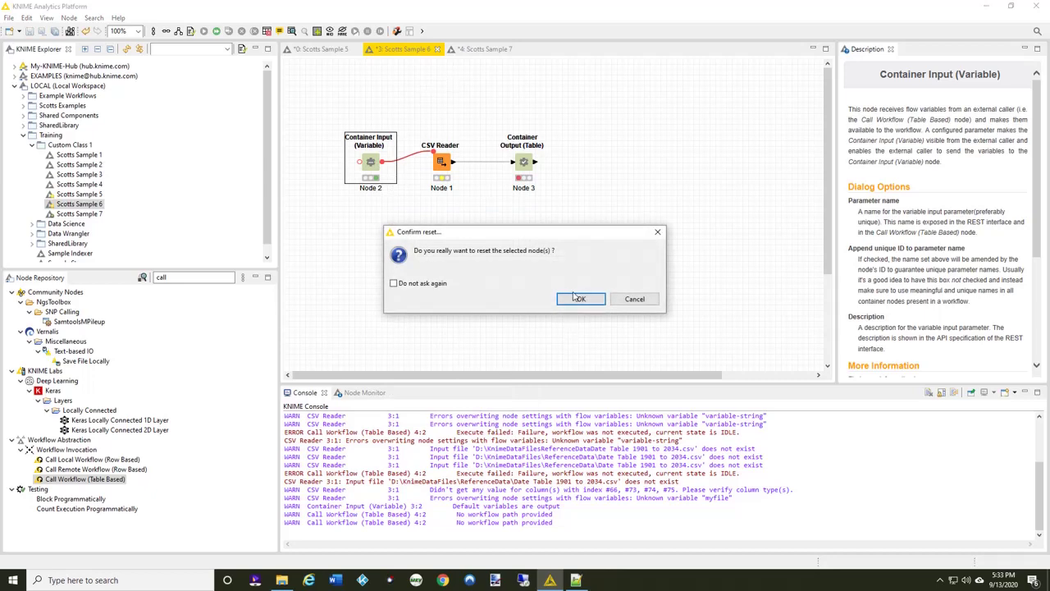
left_click(578, 298)
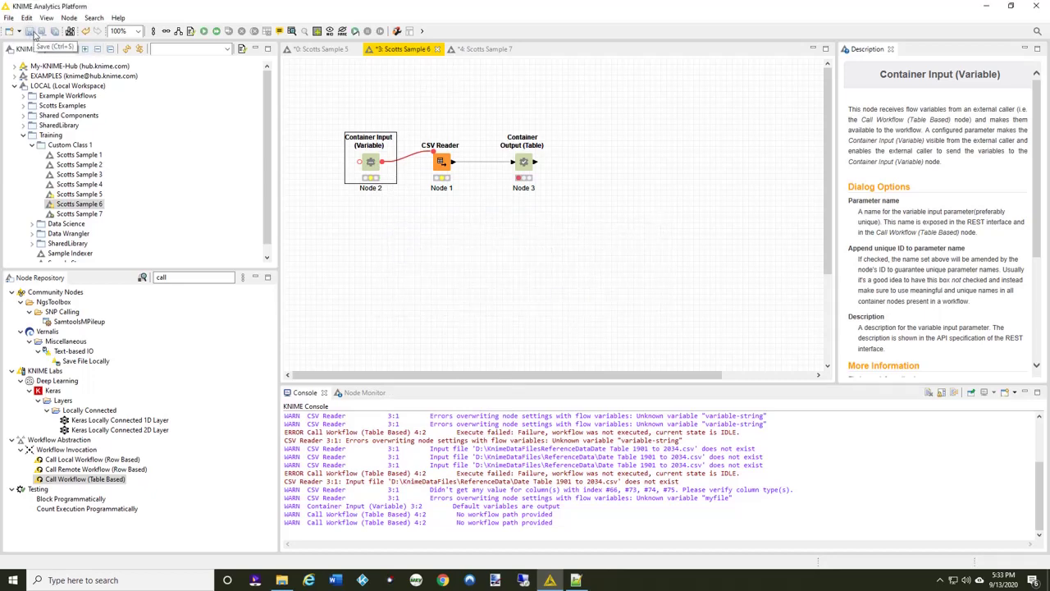
left_click(29, 32)
Step: In the Scotts Sample 7 workflow, reset the Call Workflow (Table Based) node and execute it again
left_click(466, 50)
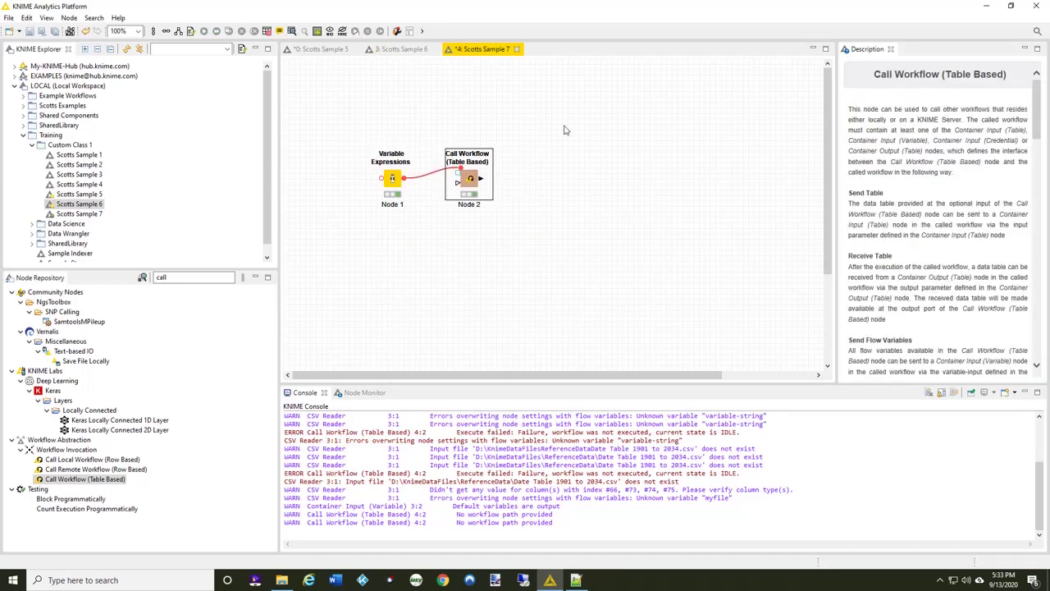
right_click(468, 179)
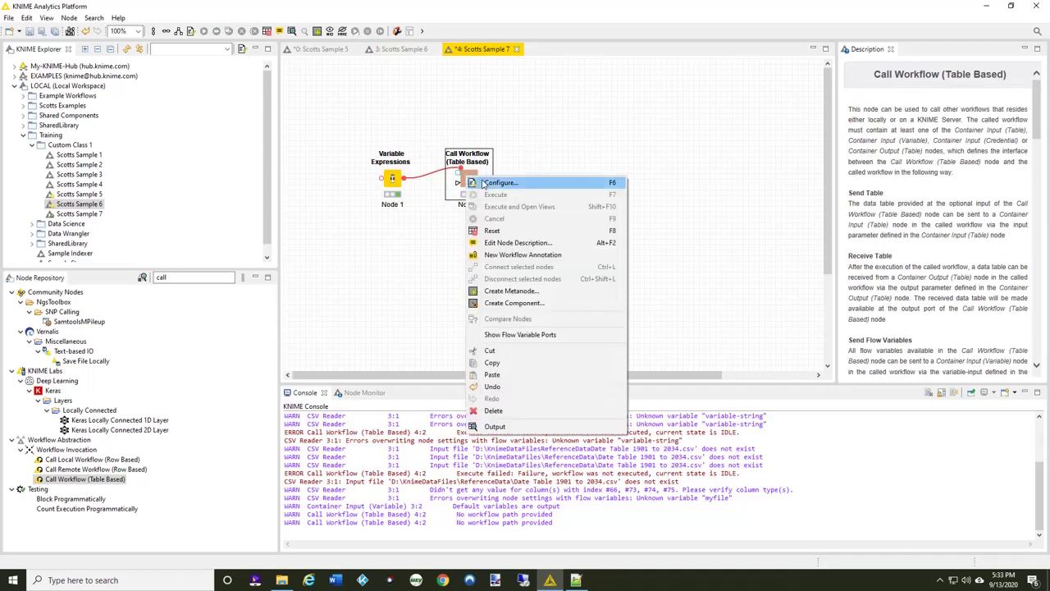
left_click(501, 228)
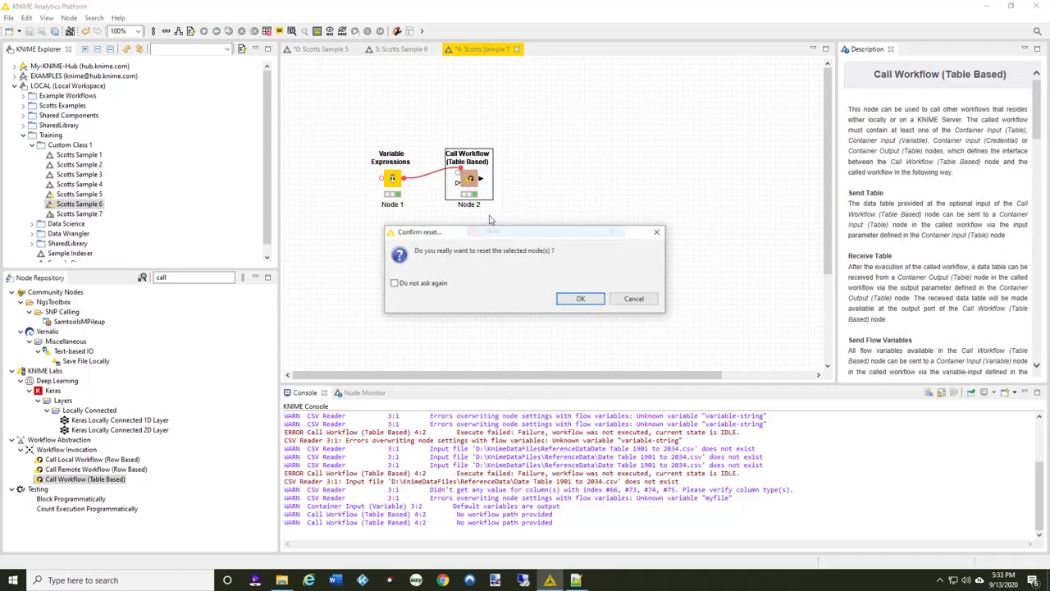
left_click(581, 300)
right_click(464, 181)
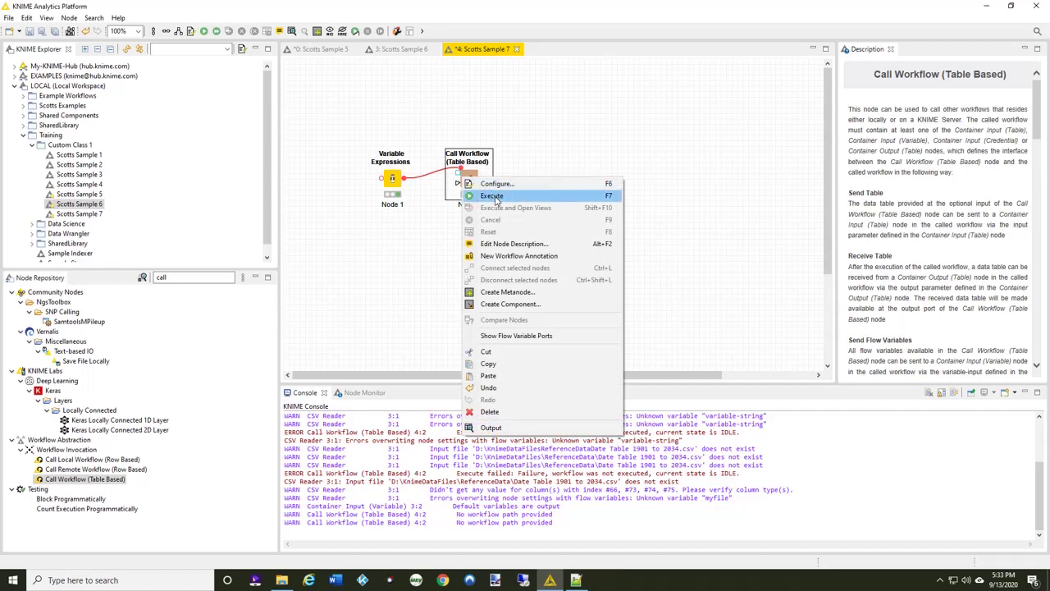
left_click(493, 196)
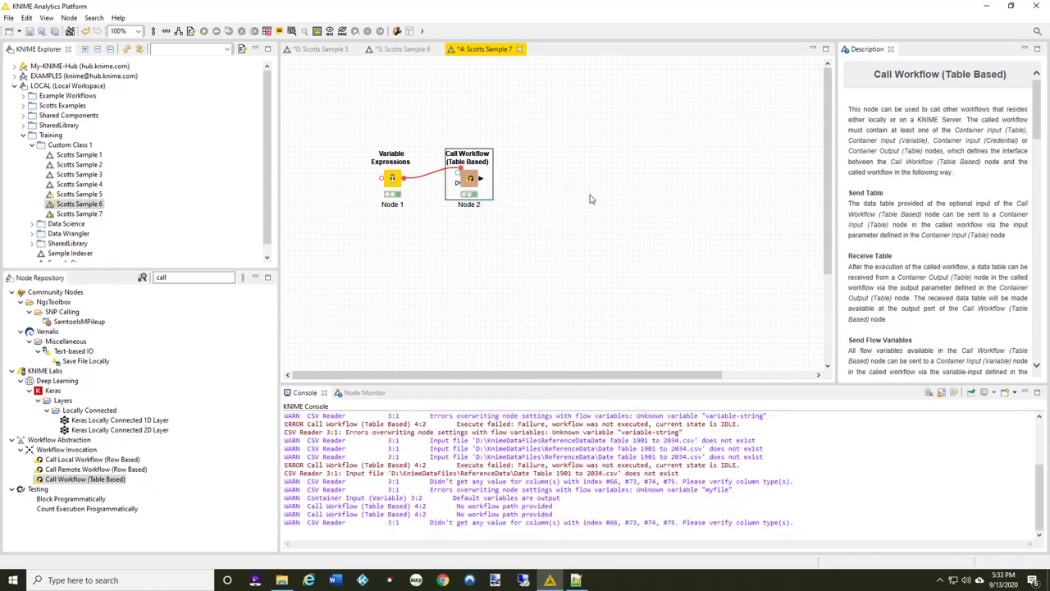
Step: Examine the output table of the Call Workflow (Table Based) node and close it
right_click(469, 179)
left_click(502, 428)
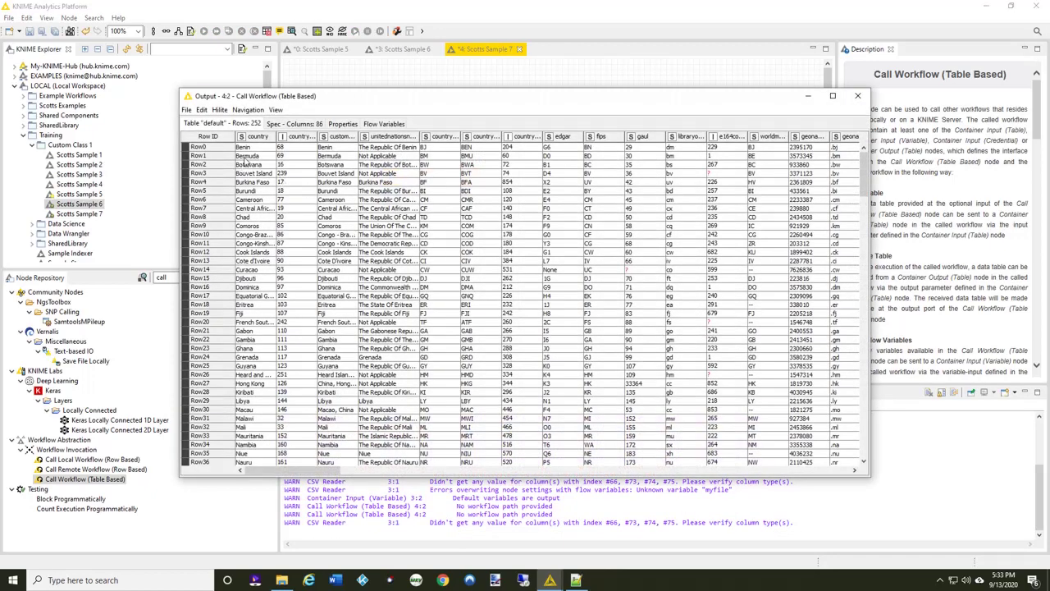
left_click_drag(864, 174, 863, 149)
left_click(858, 98)
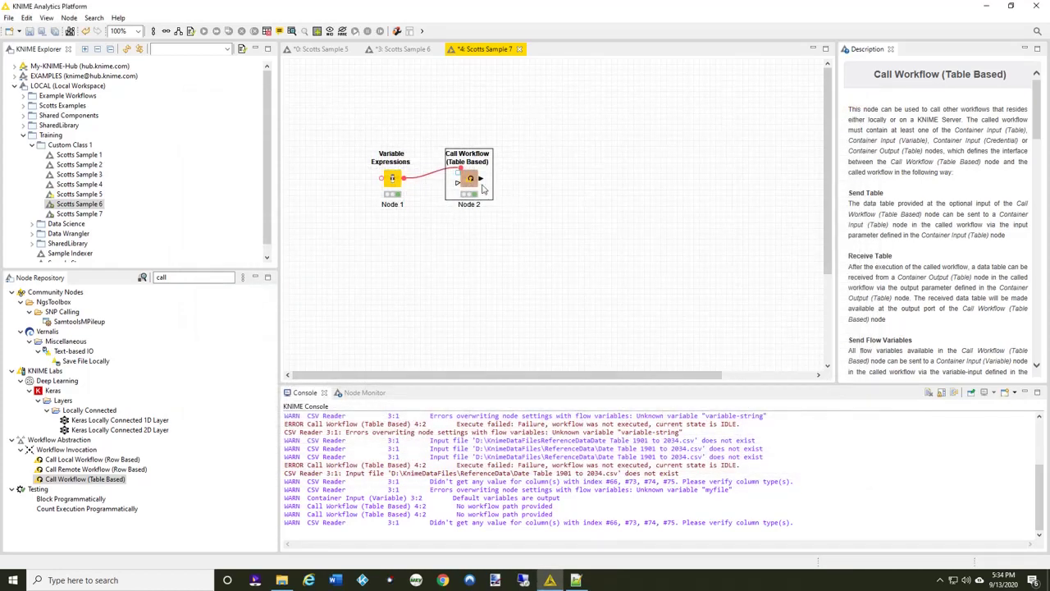